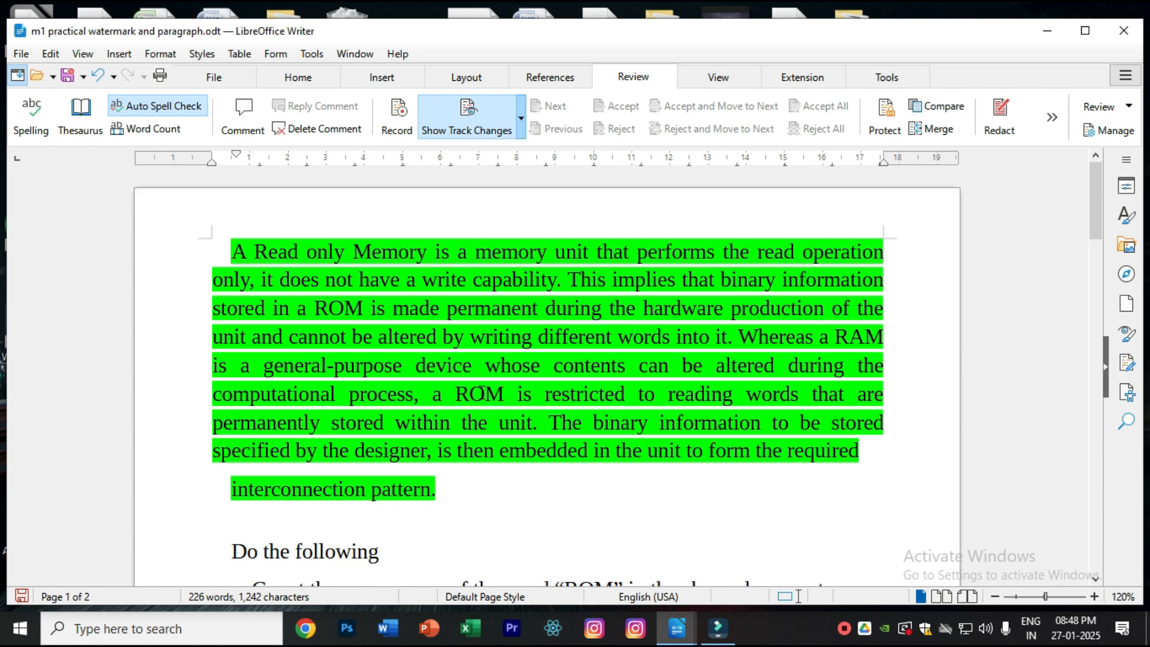
- Read the highlighted memory paragraph and the list of tasks below it, including the ROM counting and replacement tasks
{"action": "scroll", "coordinate": [482, 392], "scroll_direction": "down", "scroll_amount": 5}
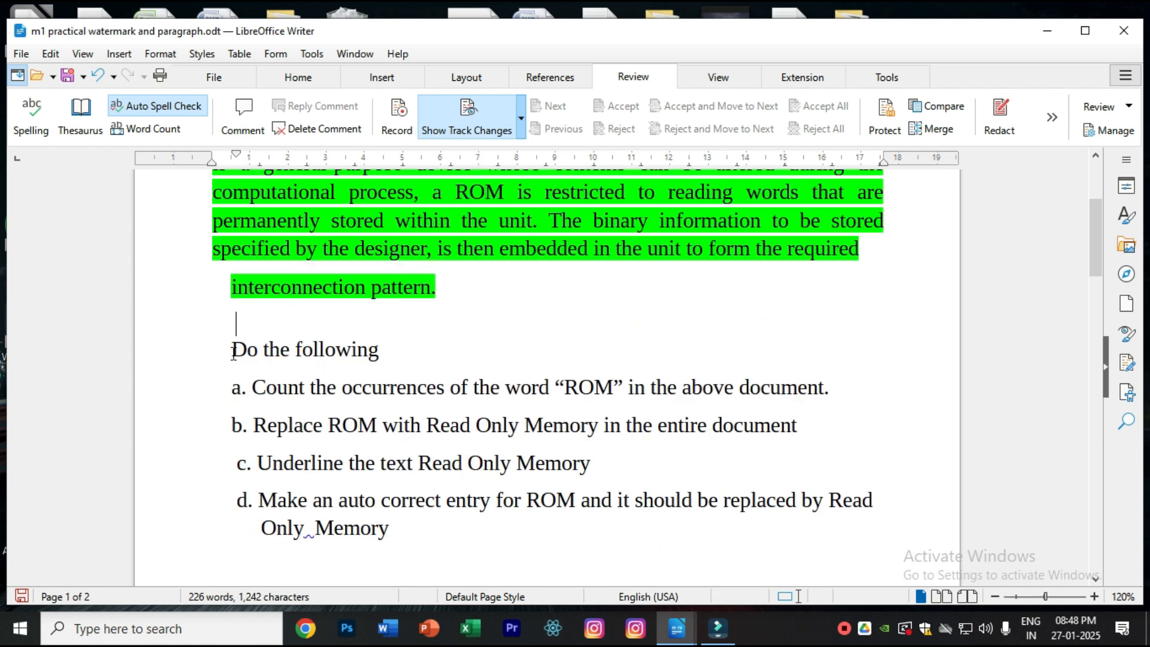
{"action": "scroll", "coordinate": [329, 245], "scroll_direction": "up", "scroll_amount": 5}
{"action": "scroll", "coordinate": [333, 340], "scroll_direction": "down", "scroll_amount": 8}
{"action": "scroll", "coordinate": [321, 327], "scroll_direction": "down", "scroll_amount": 10}
{"action": "scroll", "coordinate": [329, 359], "scroll_direction": "up", "scroll_amount": 8}
{"action": "scroll", "coordinate": [331, 385], "scroll_direction": "up", "scroll_amount": 6}
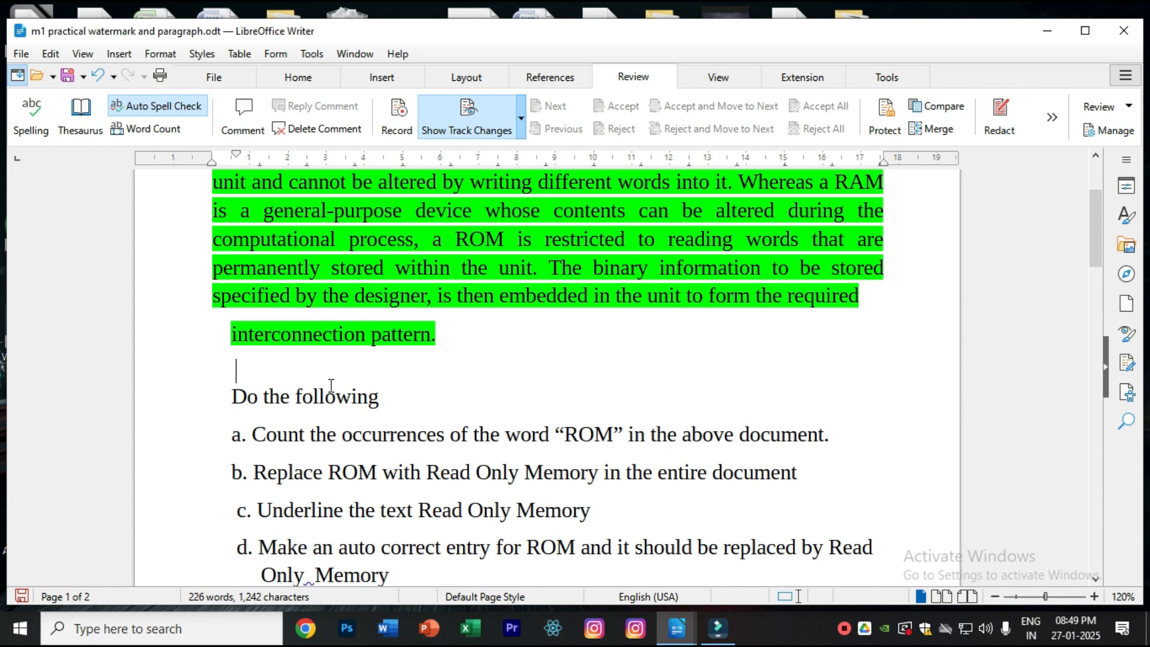
{"action": "scroll", "coordinate": [303, 419], "scroll_direction": "down", "scroll_amount": 2}
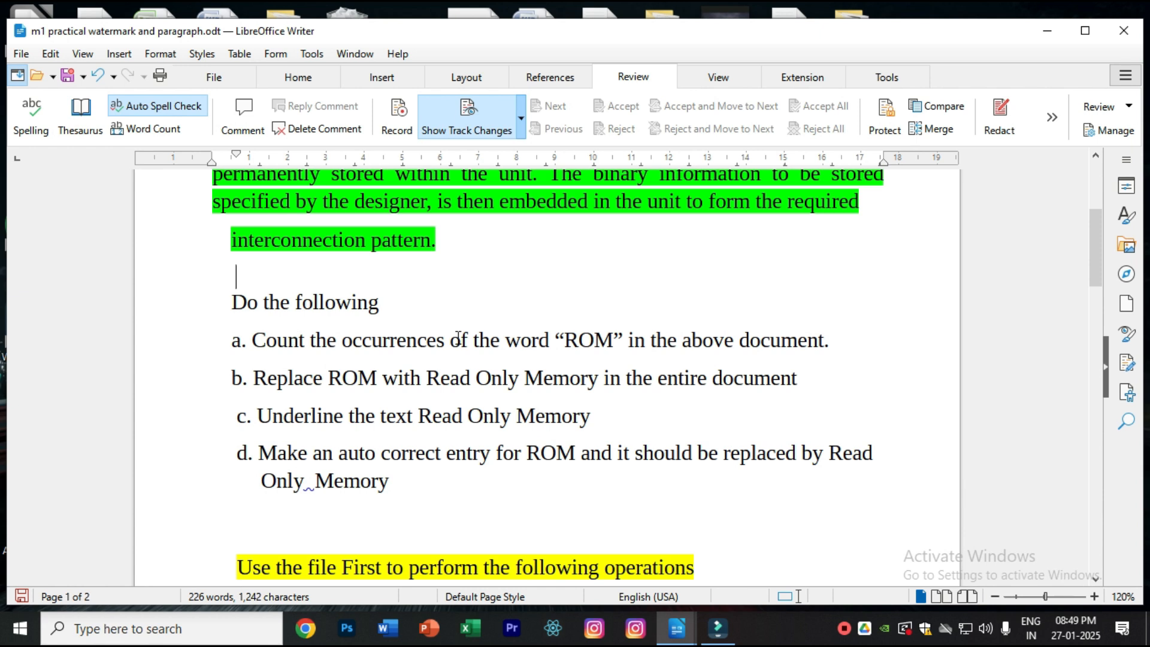
{"action": "scroll", "coordinate": [458, 337], "scroll_direction": "up", "scroll_amount": 3}
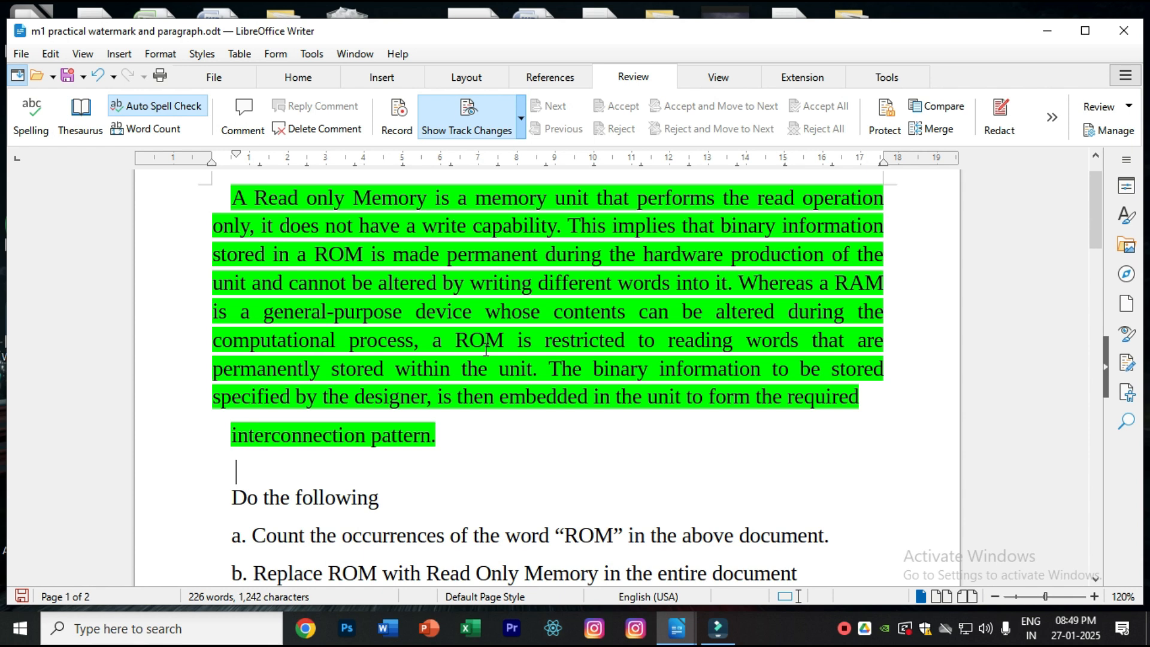
- Find all occurrences of "ROM" in the document using Find and Replace
{"action": "key", "text": "ctrl+h"}
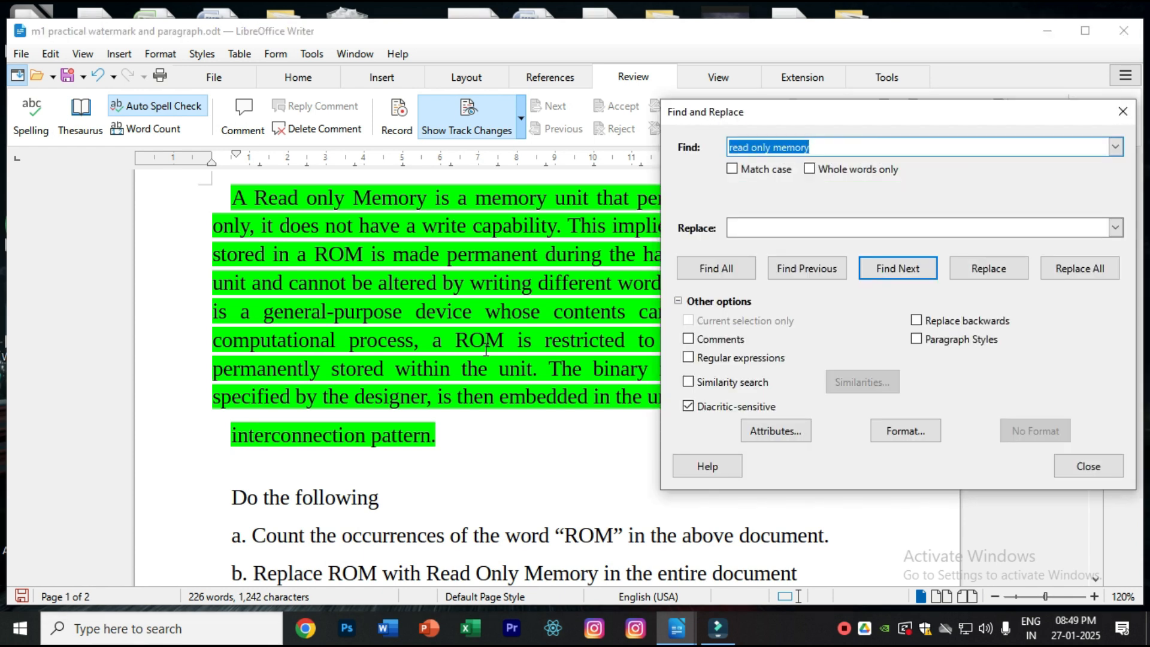
{"action": "type", "text": "ROM"}
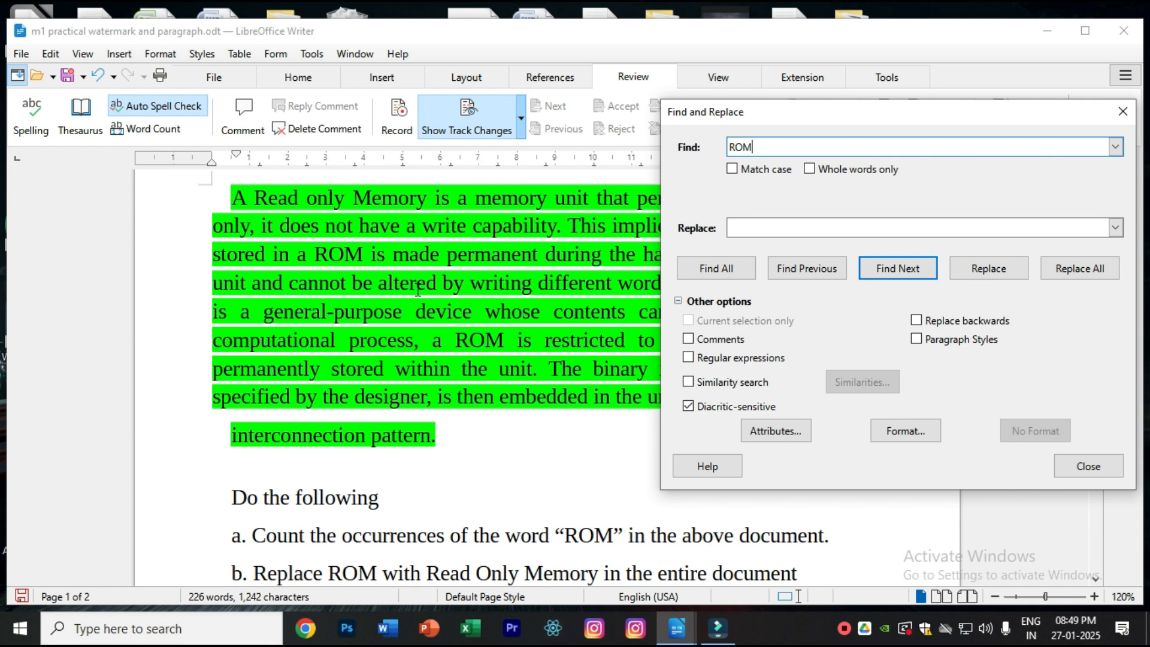
{"action": "scroll", "coordinate": [590, 514], "scroll_direction": "down", "scroll_amount": 2}
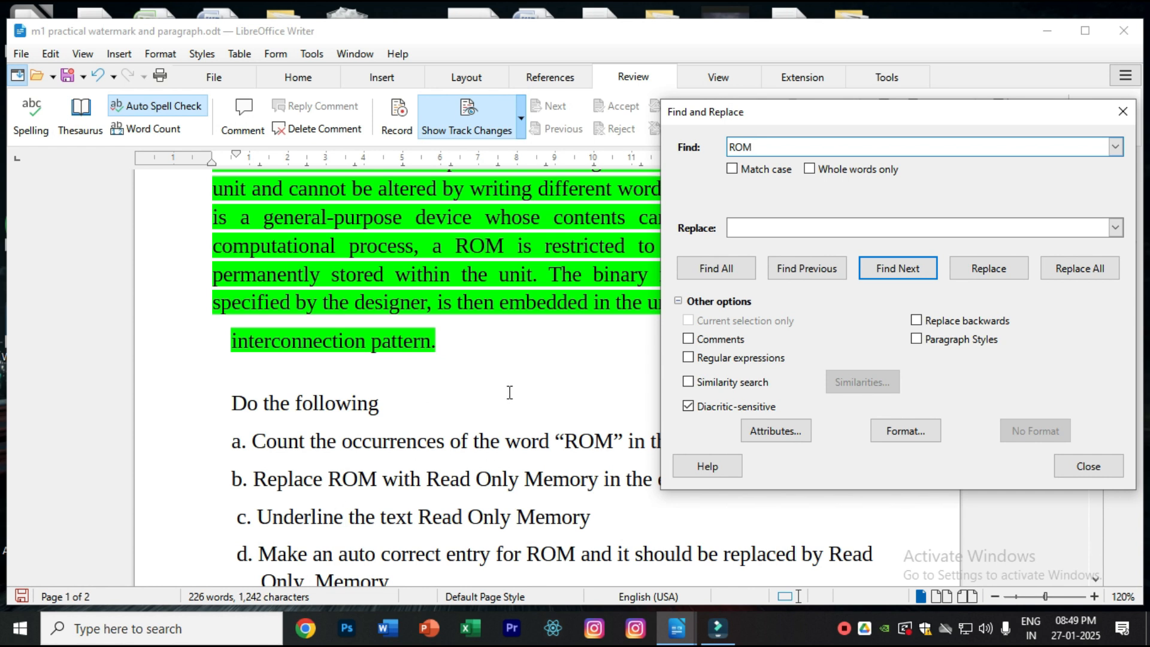
{"action": "scroll", "coordinate": [506, 336], "scroll_direction": "up", "scroll_amount": 1}
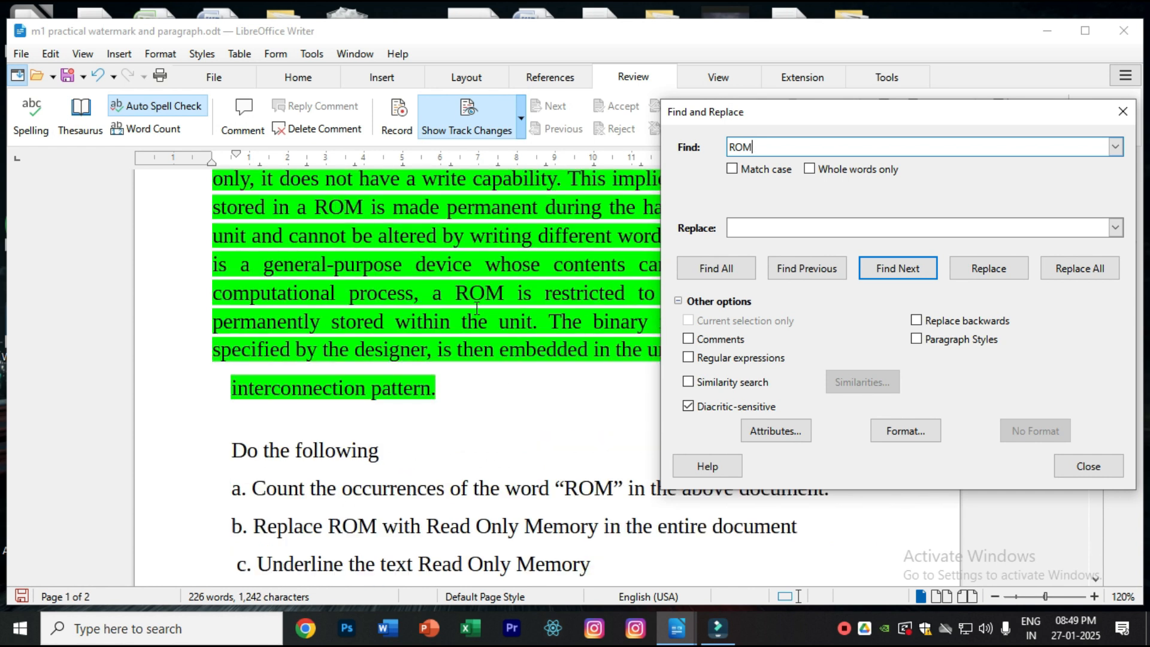
{"action": "left_click", "coordinate": [732, 266]}
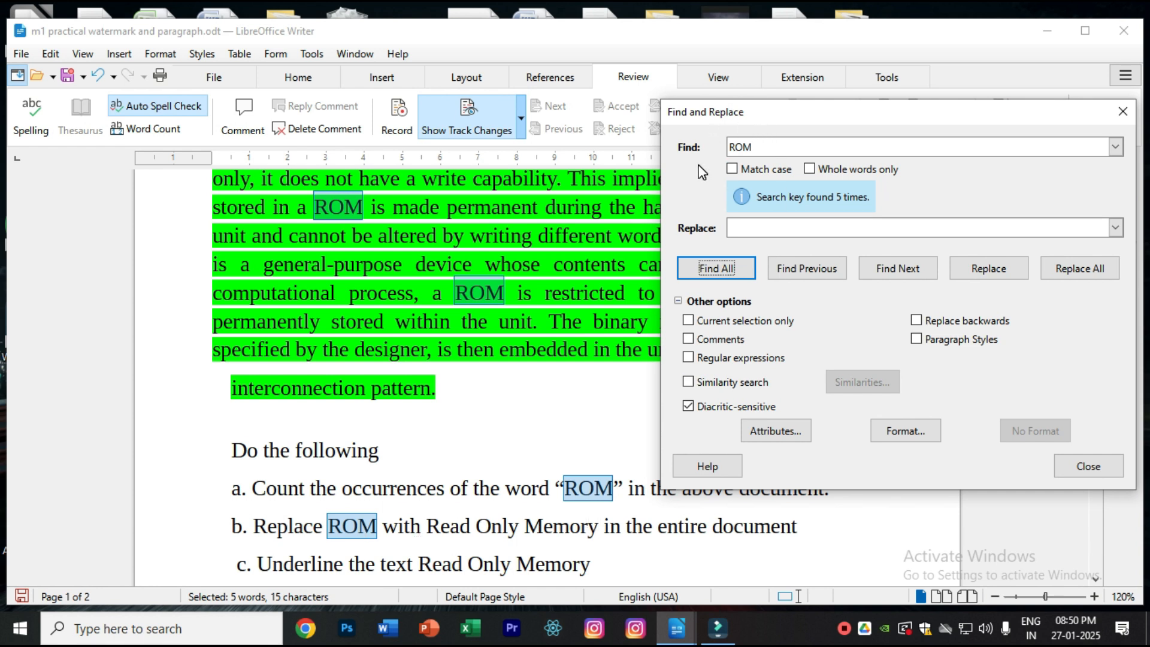
- Replace the two occurrences of "ROM" in the highlighted paragraph with "Read Only Memory" and close Find and Replace
{"action": "left_click", "coordinate": [767, 145]}
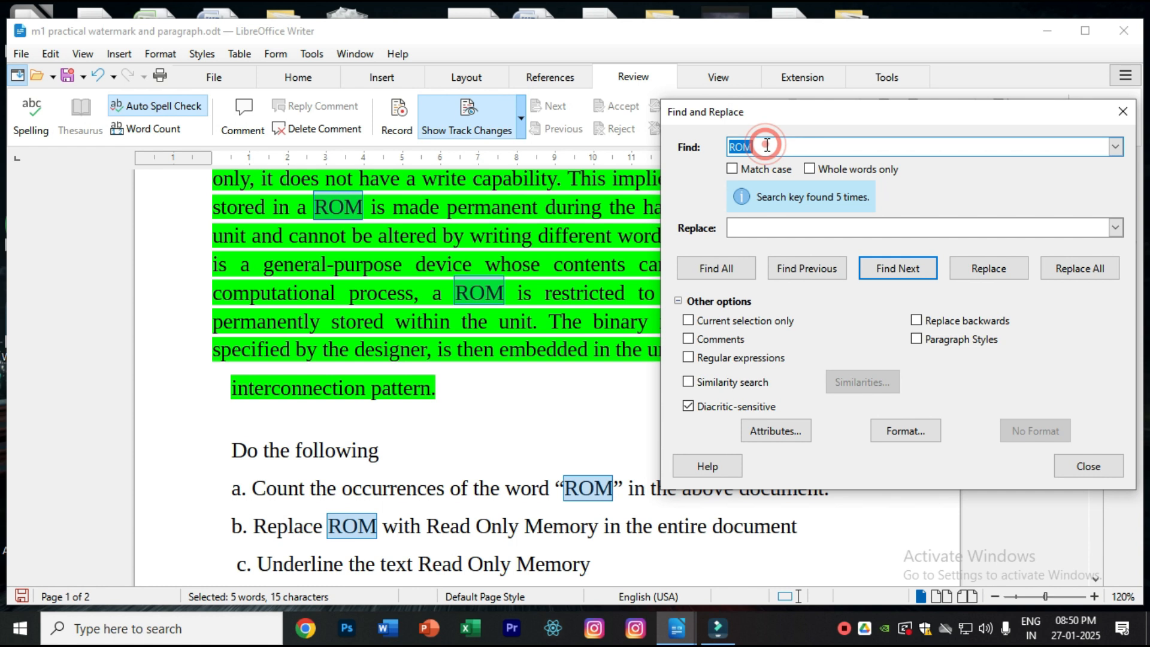
{"action": "left_click", "coordinate": [743, 227]}
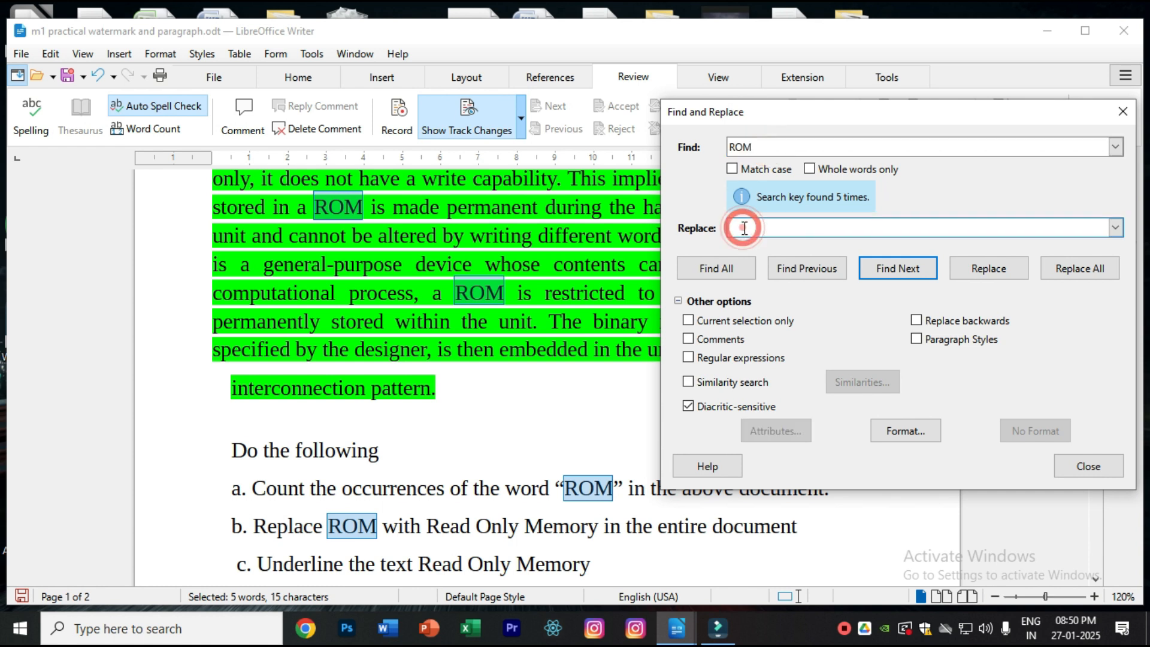
{"action": "type", "text": "Read Only Memory"}
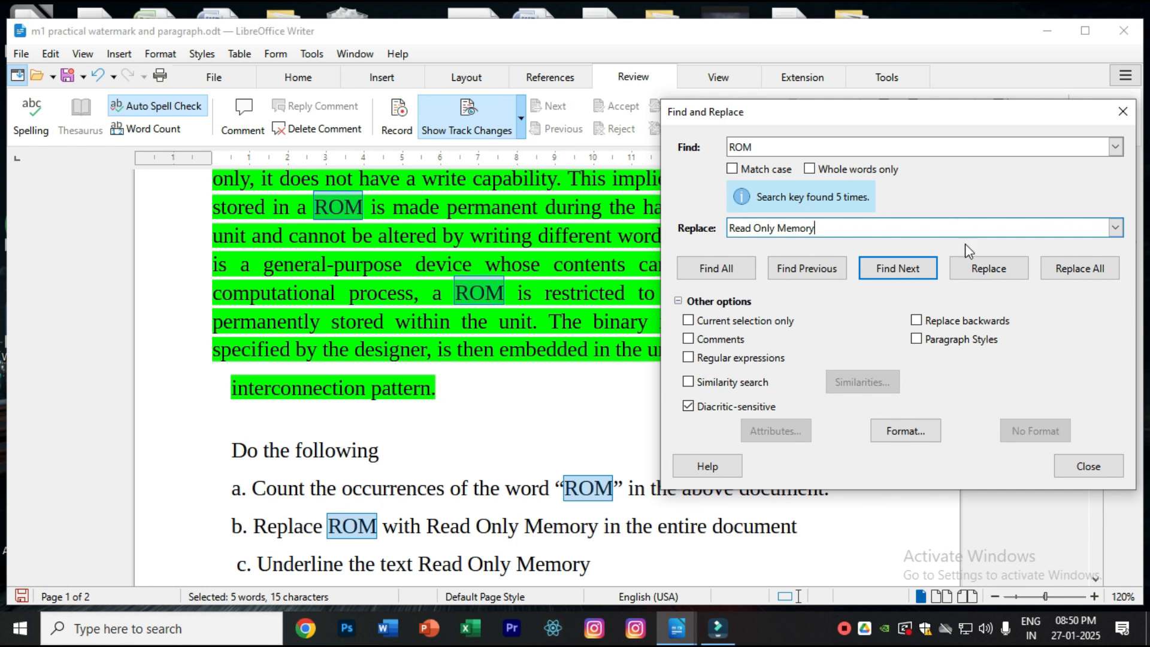
{"action": "left_click", "coordinate": [988, 275]}
{"action": "left_click", "coordinate": [989, 275]}
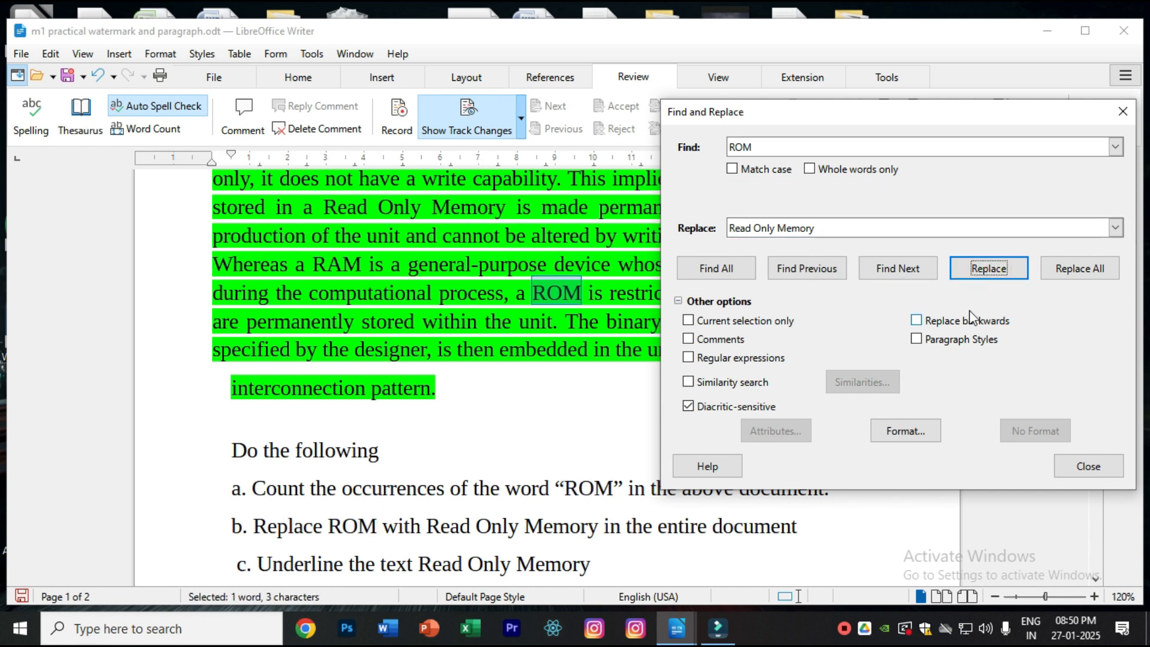
{"action": "left_click", "coordinate": [989, 268]}
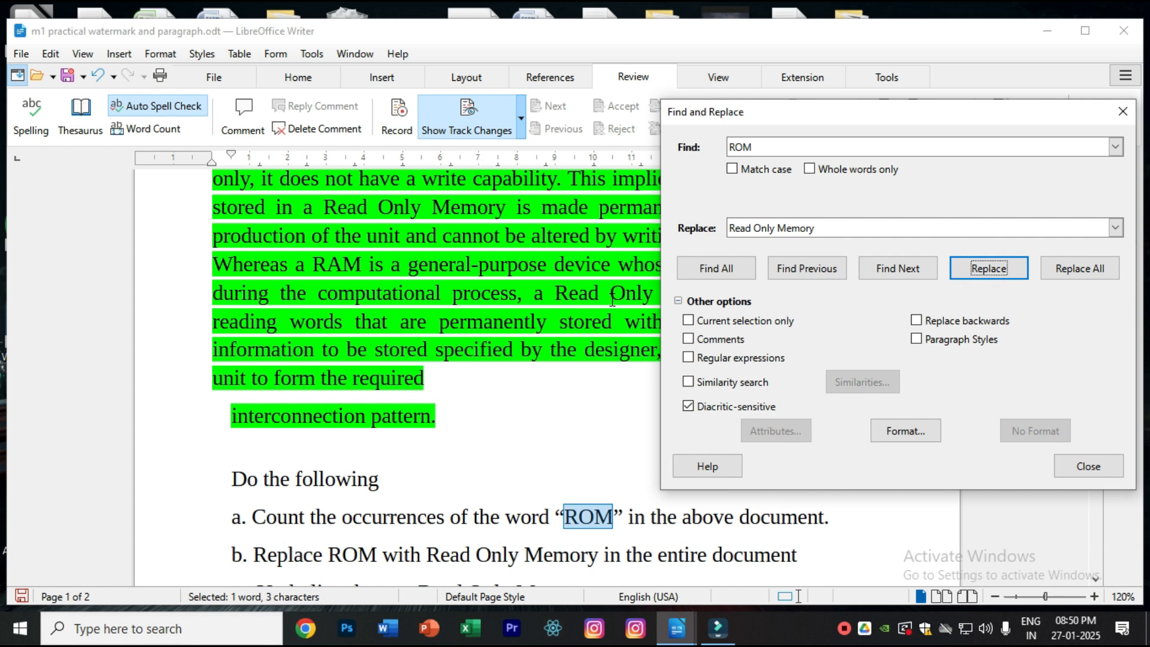
{"action": "left_click", "coordinate": [1081, 468]}
- Find all occurrences of "Read Only Memory" in the document and underline them together
{"action": "scroll", "coordinate": [1072, 462], "scroll_direction": "down", "scroll_amount": 3}
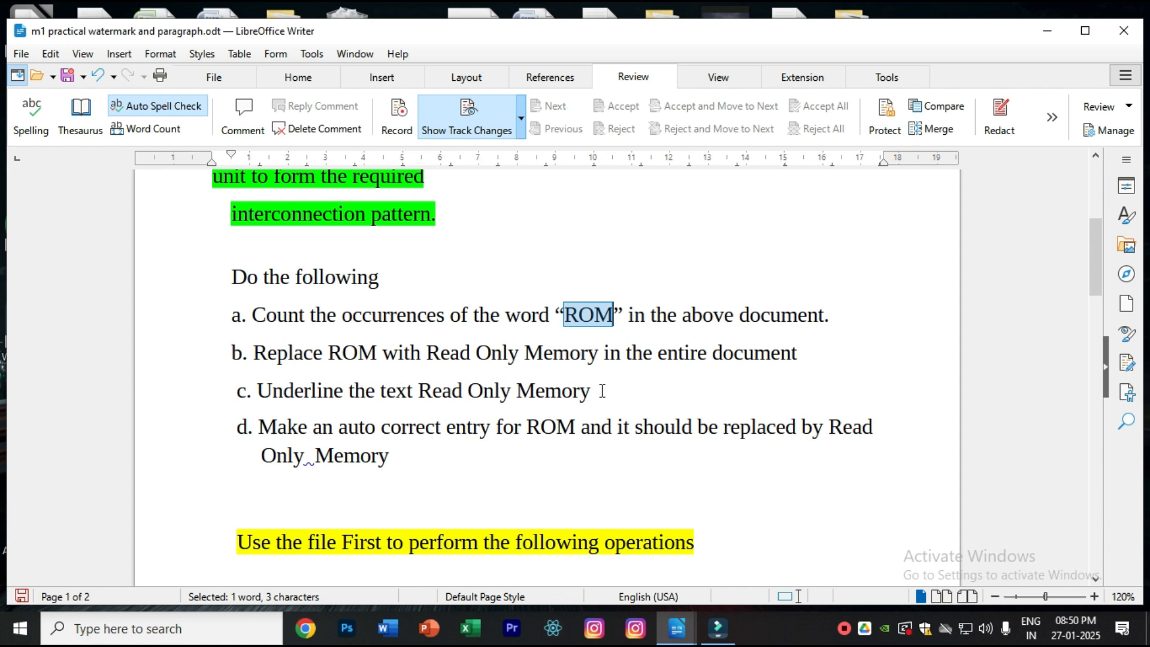
{"action": "scroll", "coordinate": [602, 391], "scroll_direction": "up", "scroll_amount": 3}
{"action": "scroll", "coordinate": [602, 390], "scroll_direction": "up", "scroll_amount": 1}
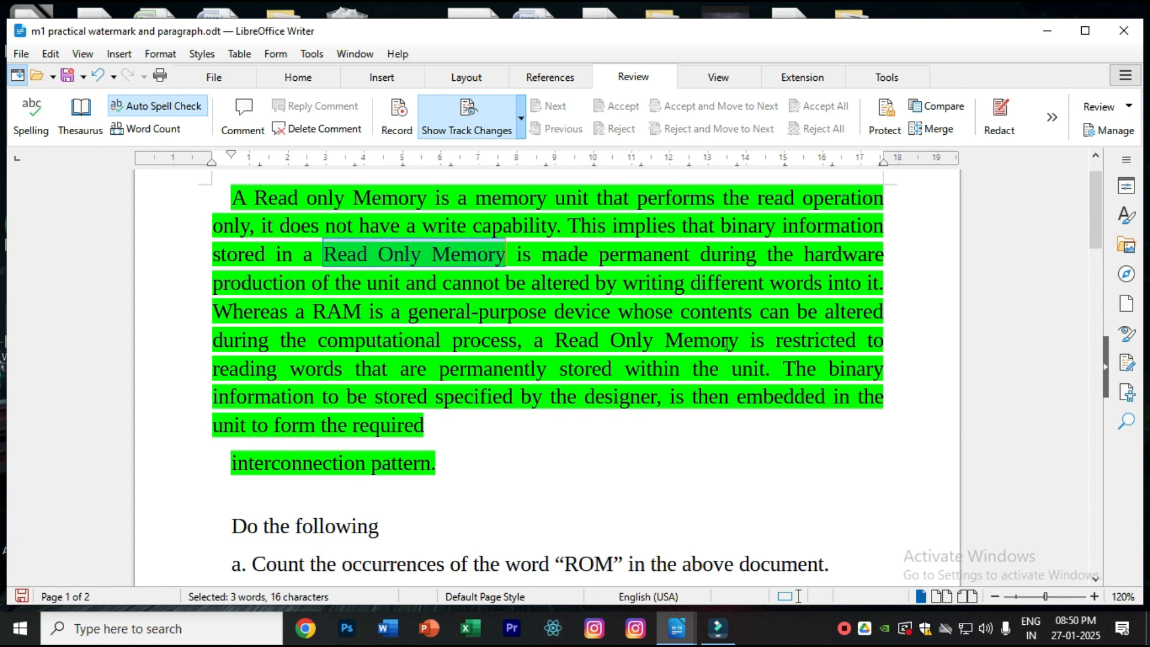
{"action": "key", "text": "ctrl+h"}
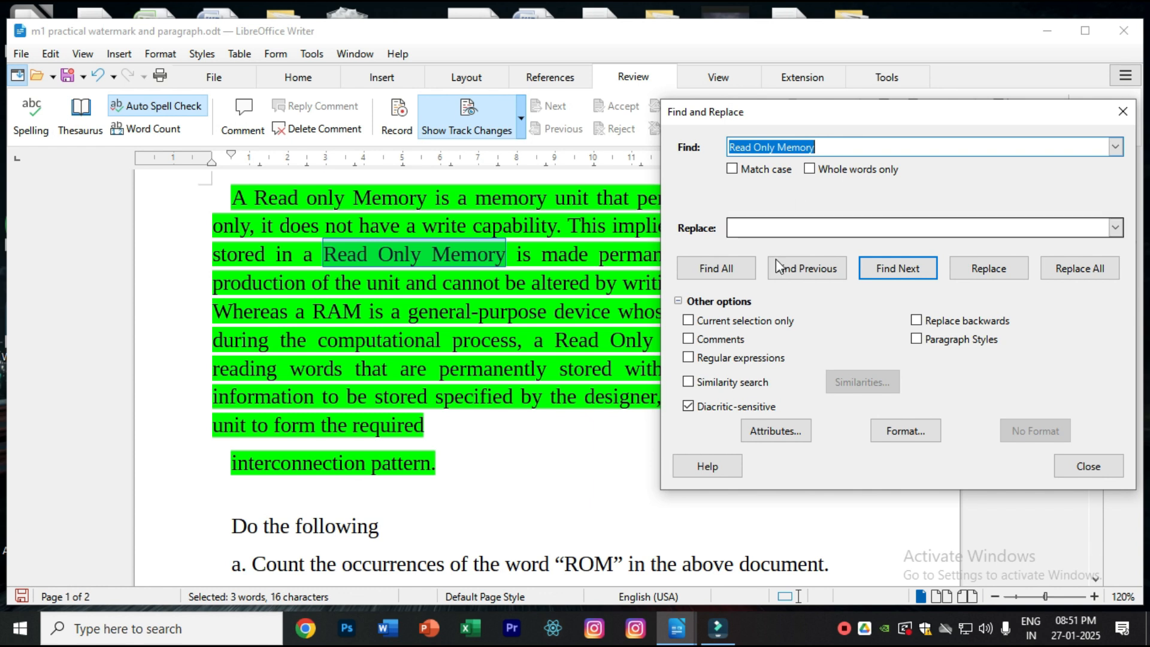
{"action": "left_click", "coordinate": [728, 270]}
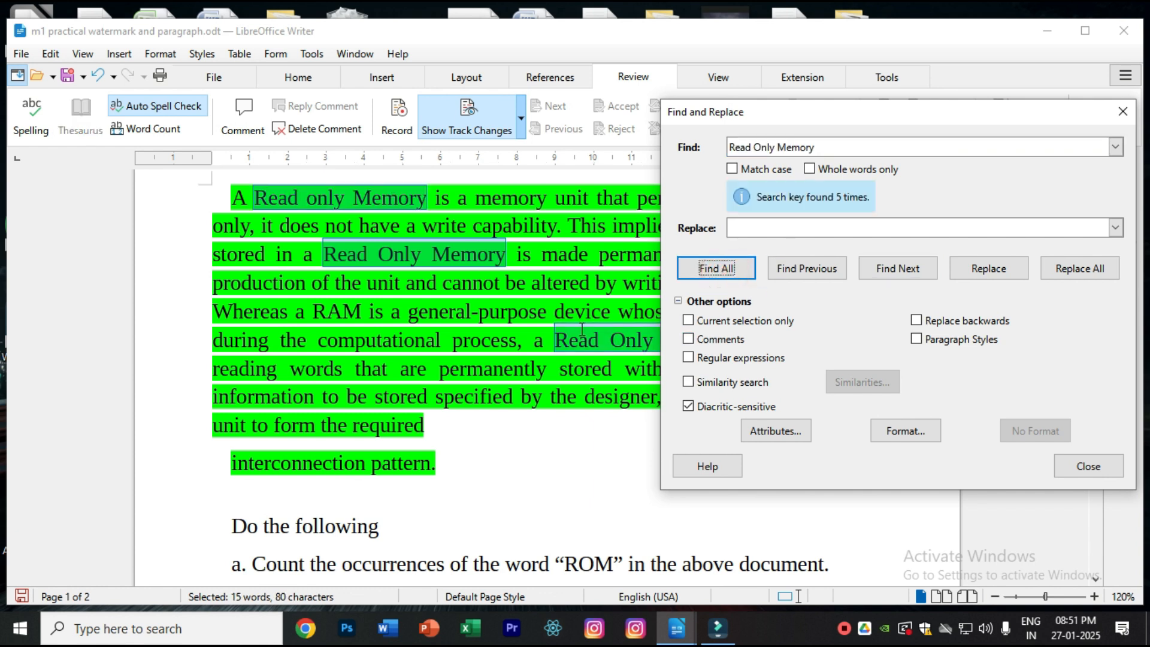
{"action": "left_click", "coordinate": [1087, 467]}
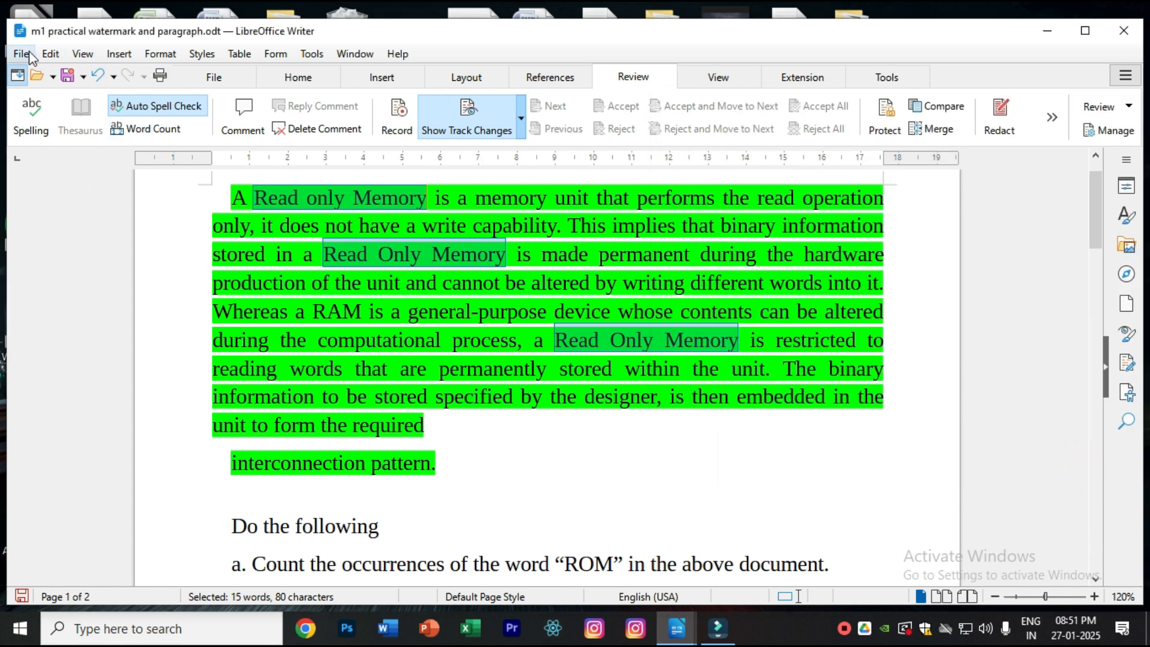
{"action": "left_click", "coordinate": [294, 81]}
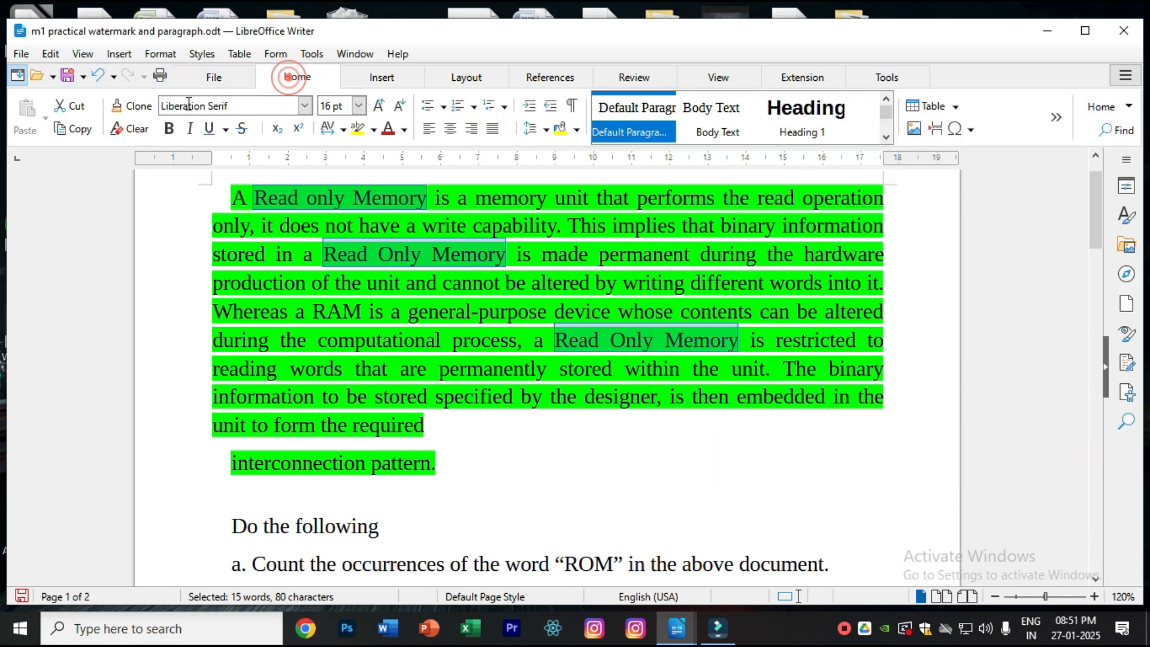
{"action": "left_click", "coordinate": [215, 130]}
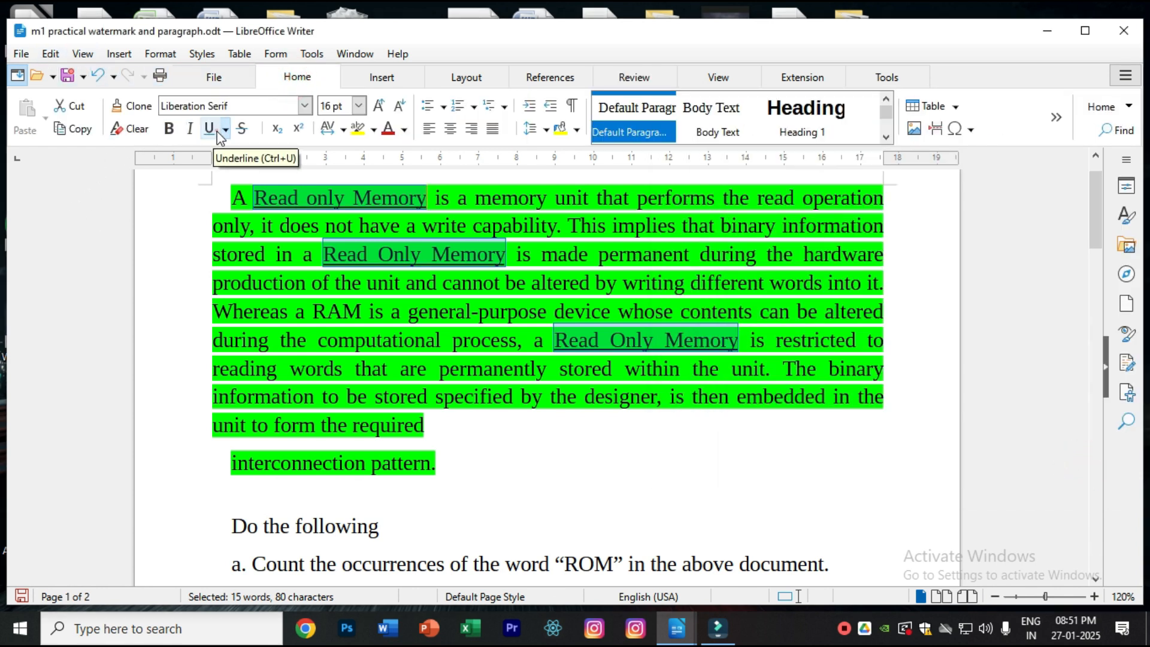
{"action": "left_click", "coordinate": [536, 356]}
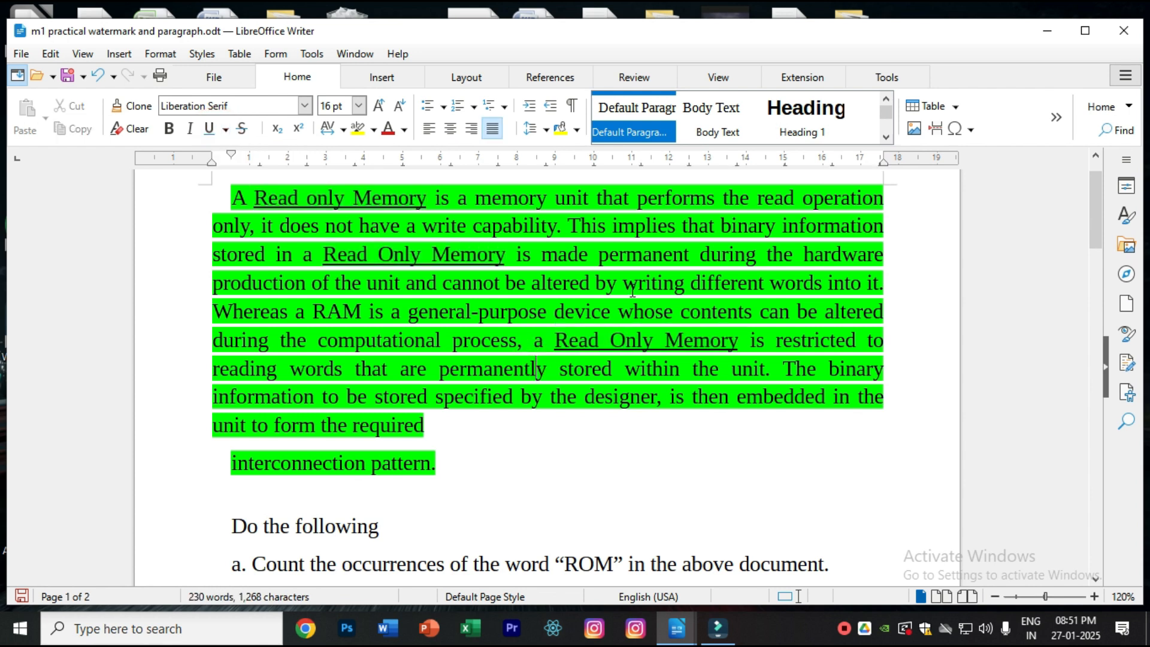
- Examine task d in the list, about making an auto correct entry for ROM
{"action": "scroll", "coordinate": [633, 292], "scroll_direction": "down", "scroll_amount": 6}
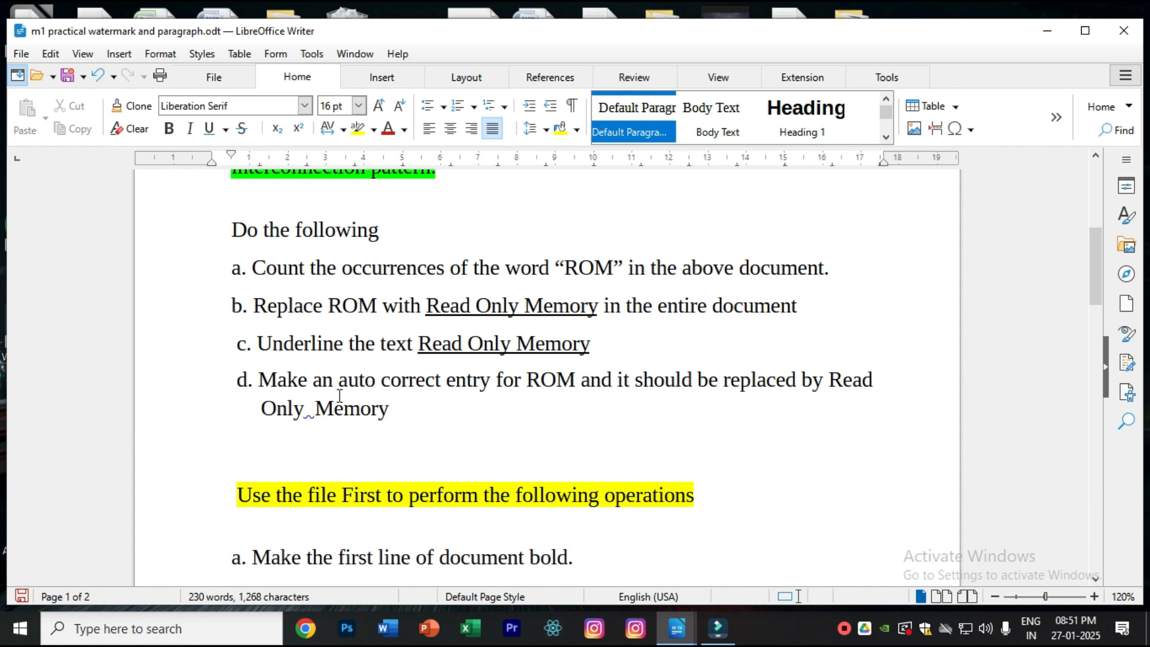
{"action": "left_click_drag", "start_coordinate": [529, 384], "coordinate": [574, 383]}
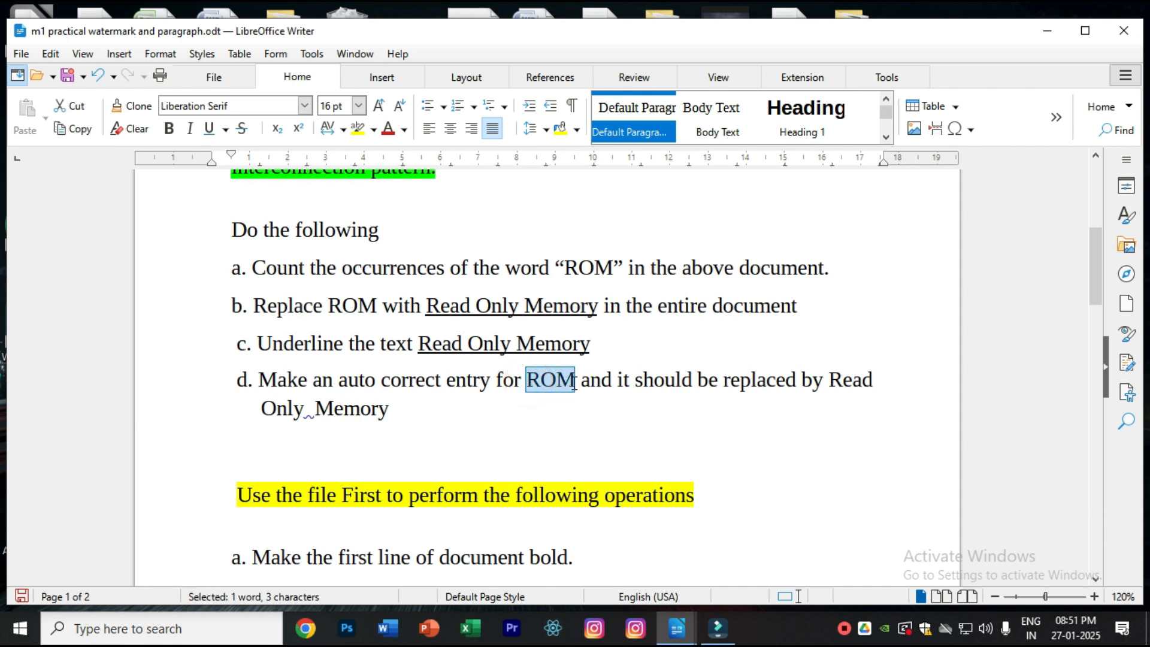
{"action": "left_click", "coordinate": [576, 385]}
{"action": "left_click", "coordinate": [855, 380]}
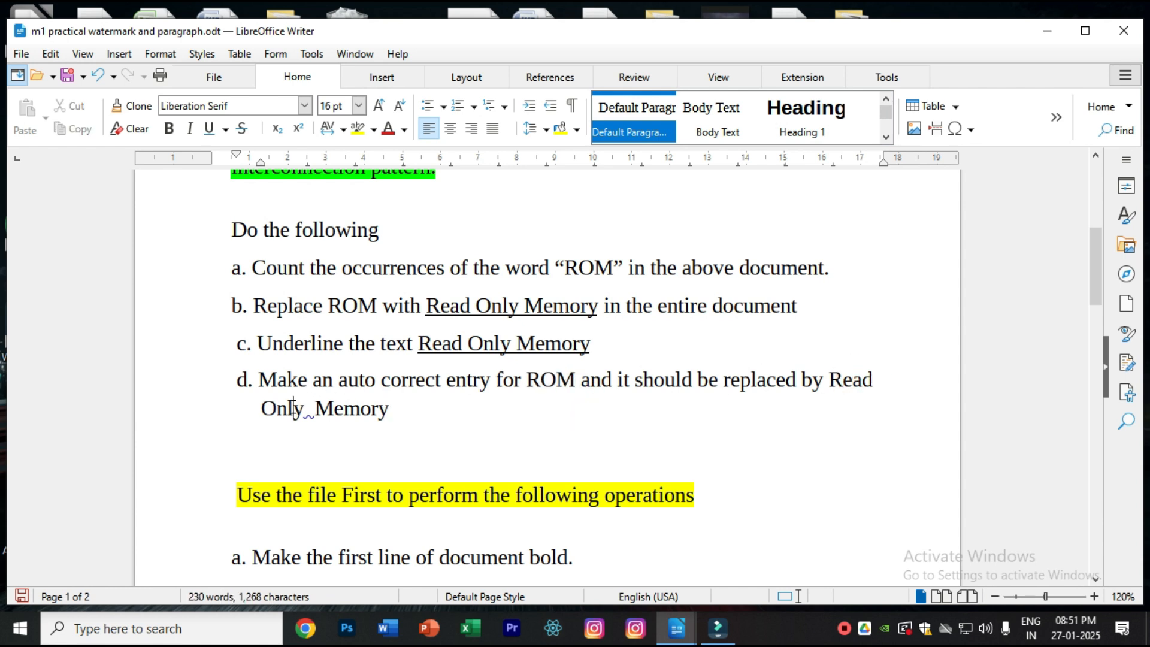
{"action": "left_click", "coordinate": [363, 412]}
{"action": "double_click", "coordinate": [760, 379]}
{"action": "left_click_drag", "start_coordinate": [339, 379], "coordinate": [422, 378]}
- Create a new blank text document and open its AutoCorrect options
{"action": "key", "text": "ctrl+n"}
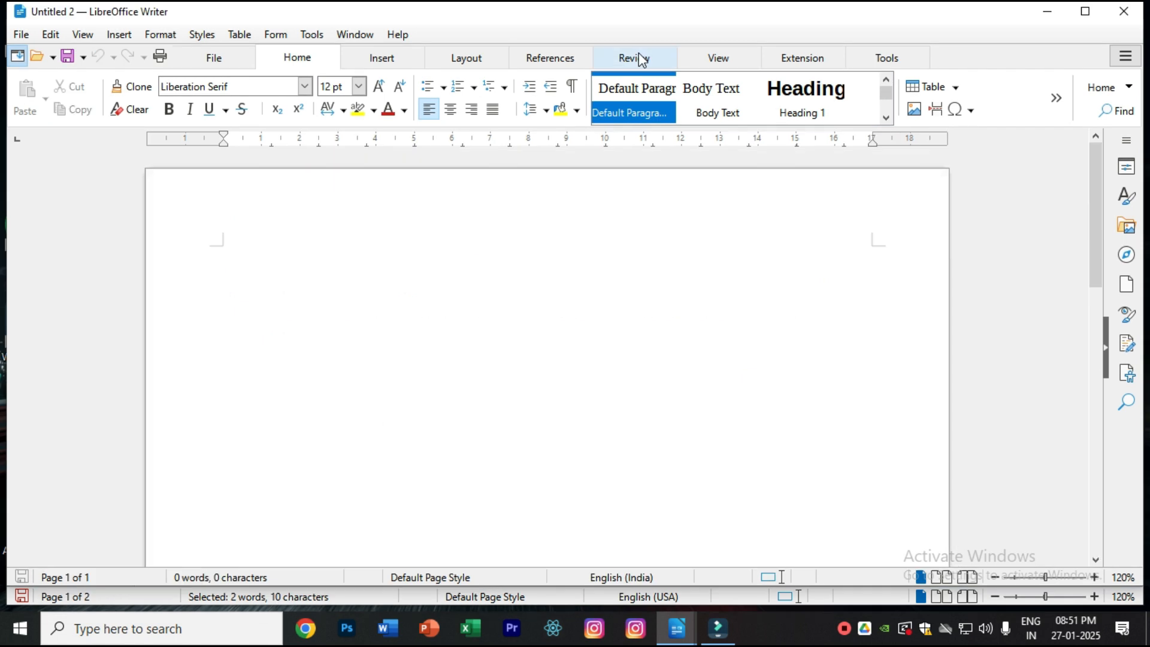
{"action": "left_click", "coordinate": [636, 58]}
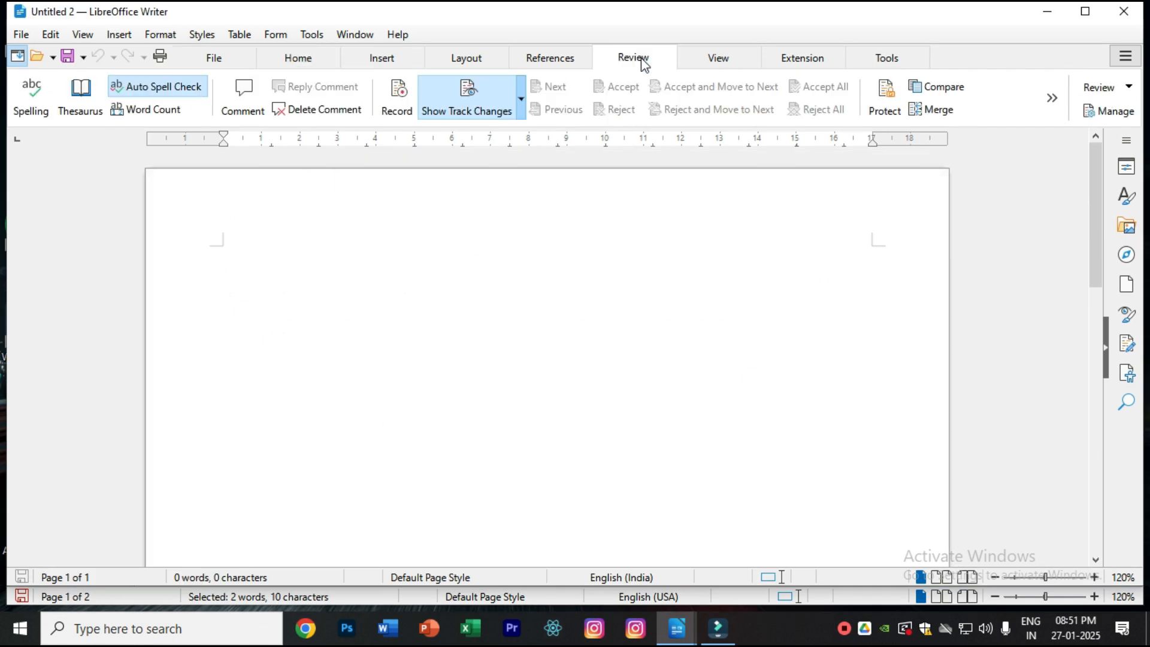
{"action": "left_click", "coordinate": [1129, 89]}
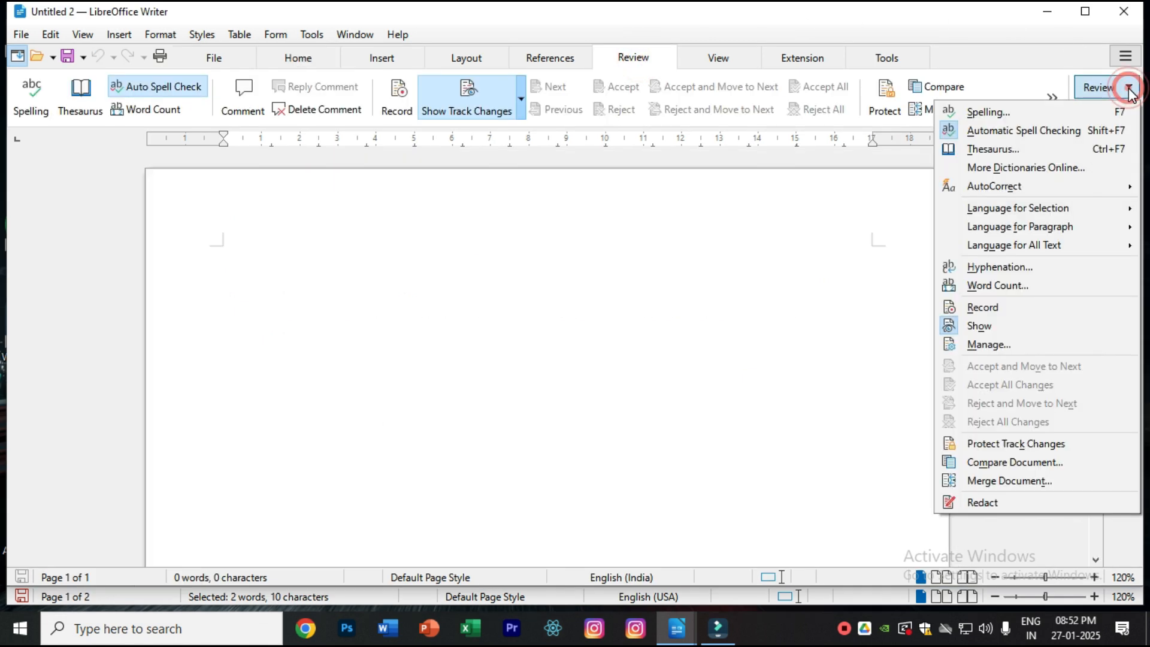
{"action": "mouse_move", "coordinate": [984, 190]}
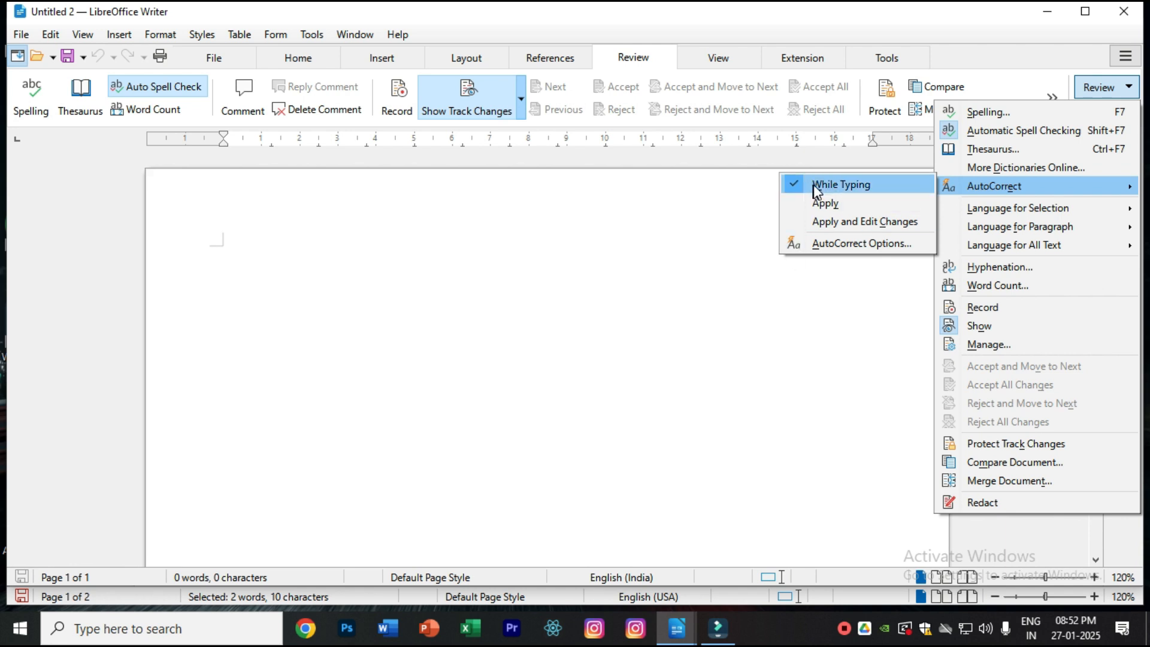
{"action": "left_click", "coordinate": [838, 243]}
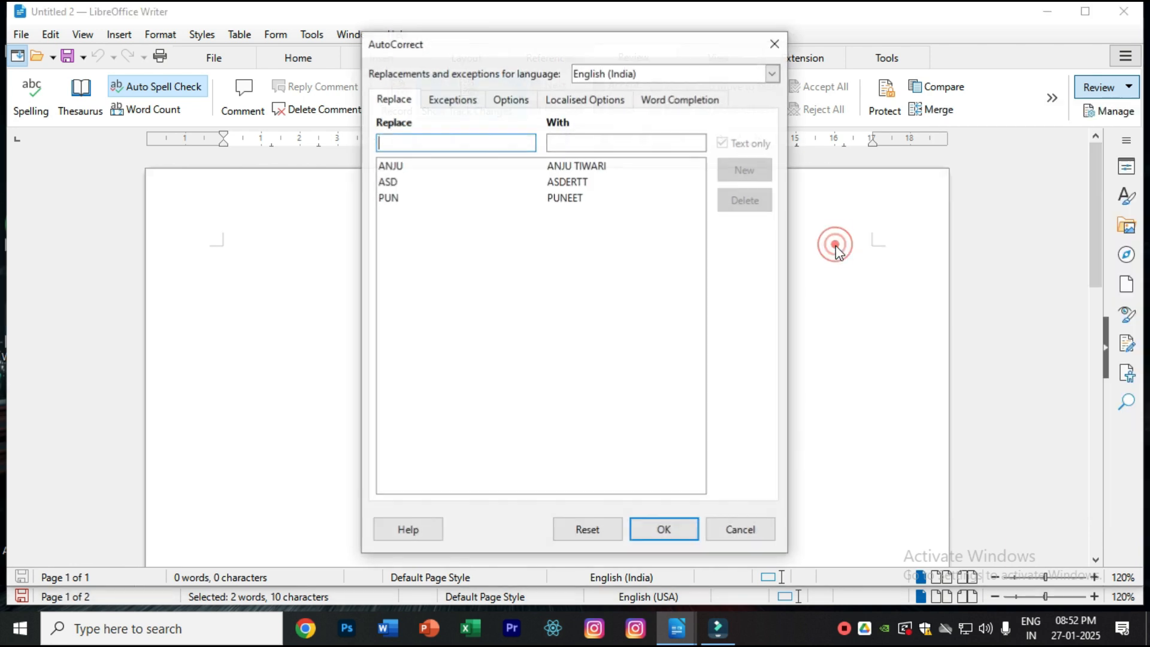
- Add an AutoCorrect entry for English (India) that replaces "ROM" with "READ ONLY" and confirm the settings
{"action": "left_click", "coordinate": [396, 144]}
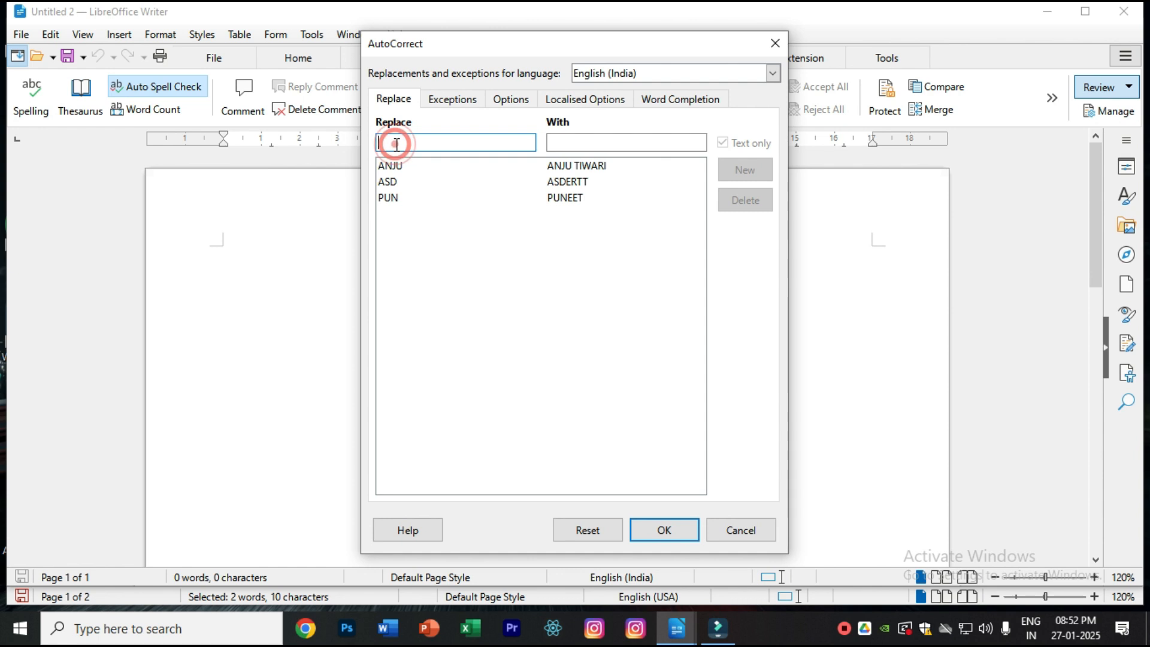
{"action": "type", "text": "ROM"}
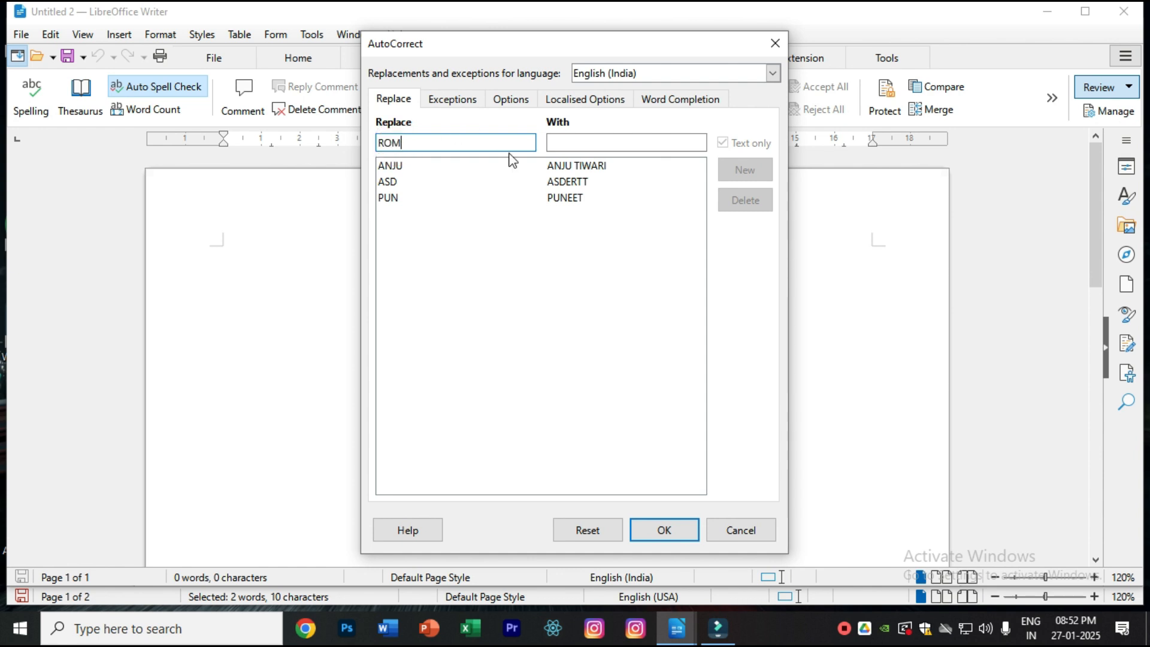
{"action": "left_click", "coordinate": [563, 142]}
{"action": "type", "text": "READ ONLY M"}
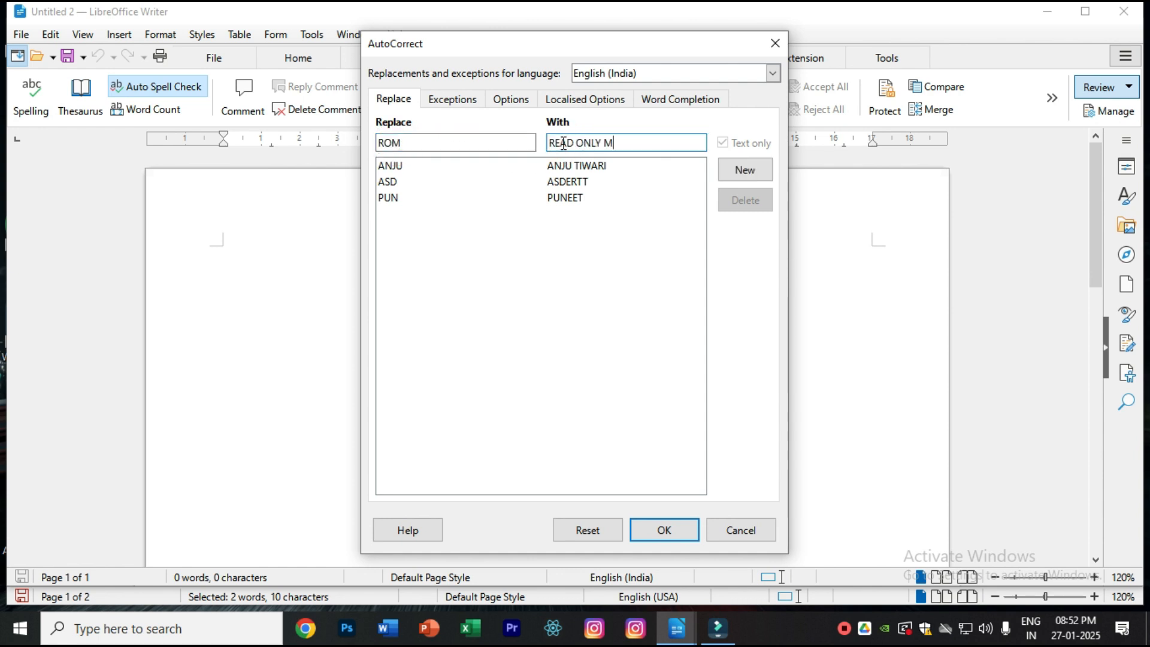
{"action": "key", "text": "BackSpace"}
{"action": "key", "text": "BackSpace"}
{"action": "left_click", "coordinate": [743, 171]}
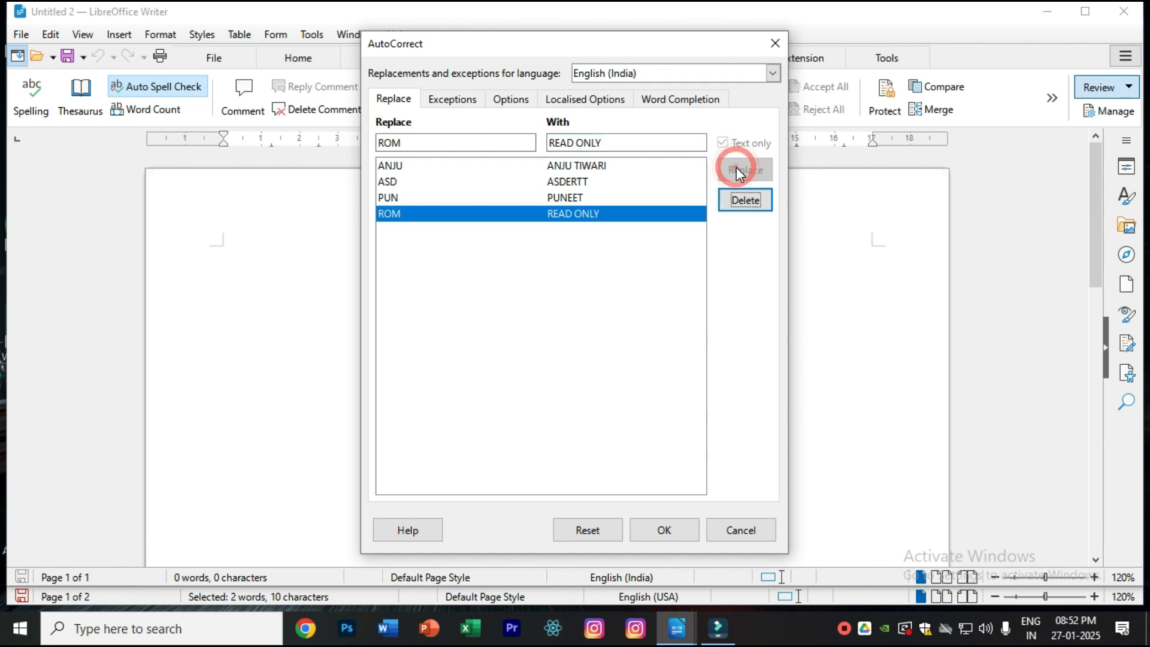
{"action": "left_click", "coordinate": [664, 531]}
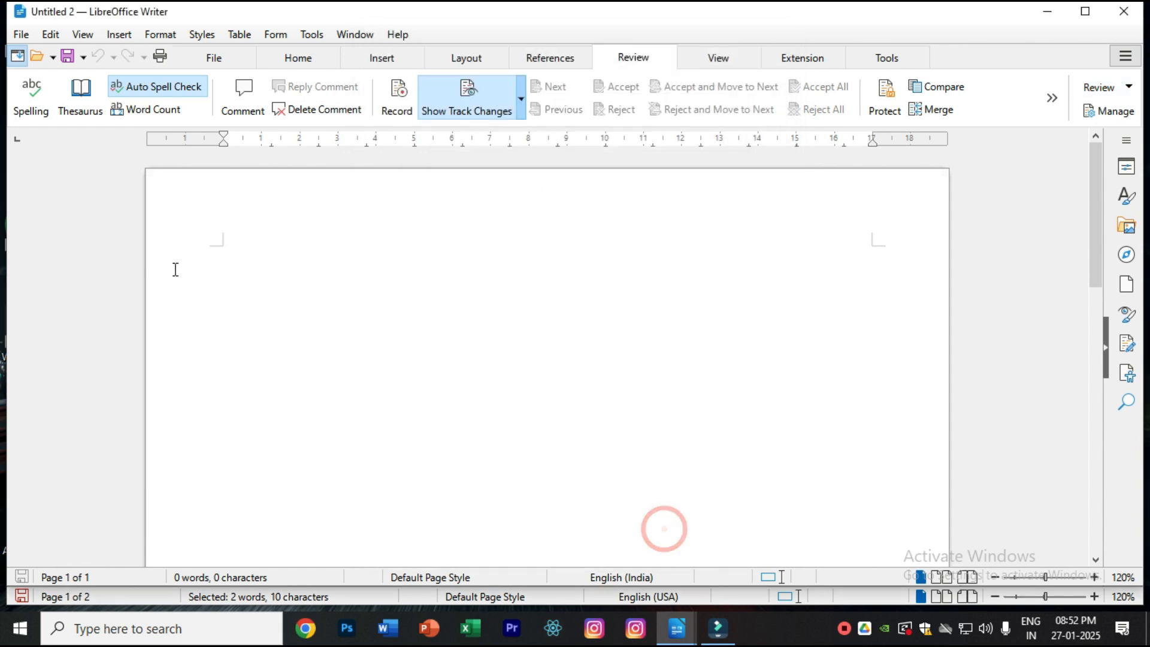
- Test the AutoCorrect entry by entering "ROM" in the blank document
{"action": "type", "text": "RO"}
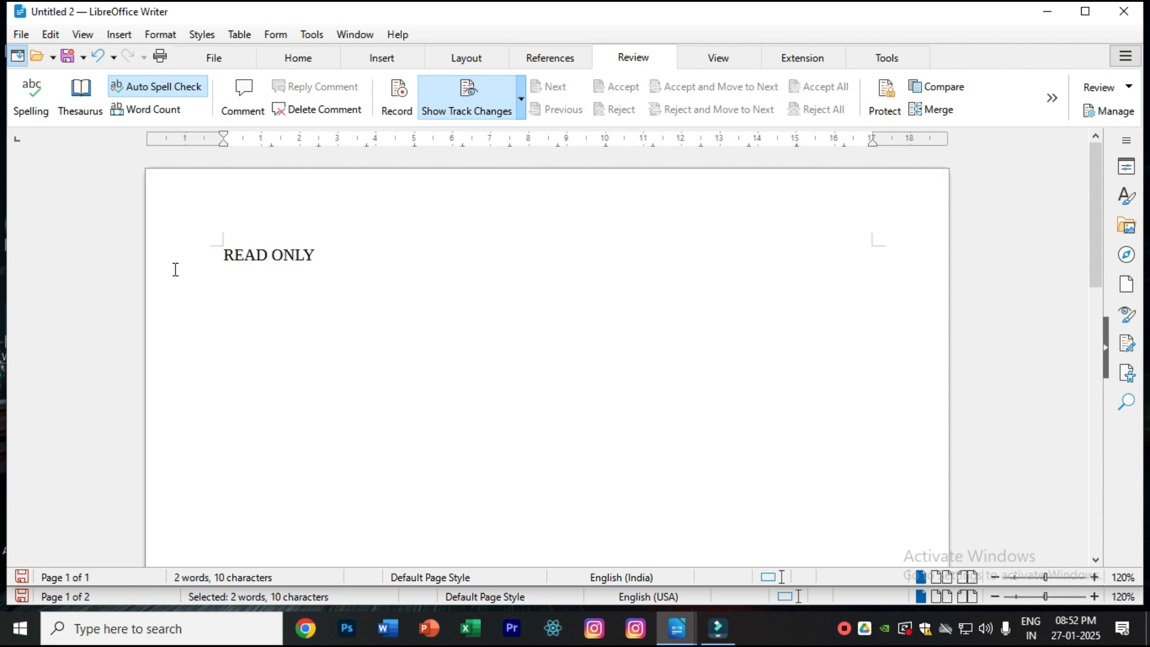
- Return to the m1 practical watermark and paragraph.odt document and examine the tasks under "Use the file First to perform the following operations"
{"action": "key", "text": "alt+Tab"}
{"action": "scroll", "coordinate": [421, 347], "scroll_direction": "down", "scroll_amount": 4}
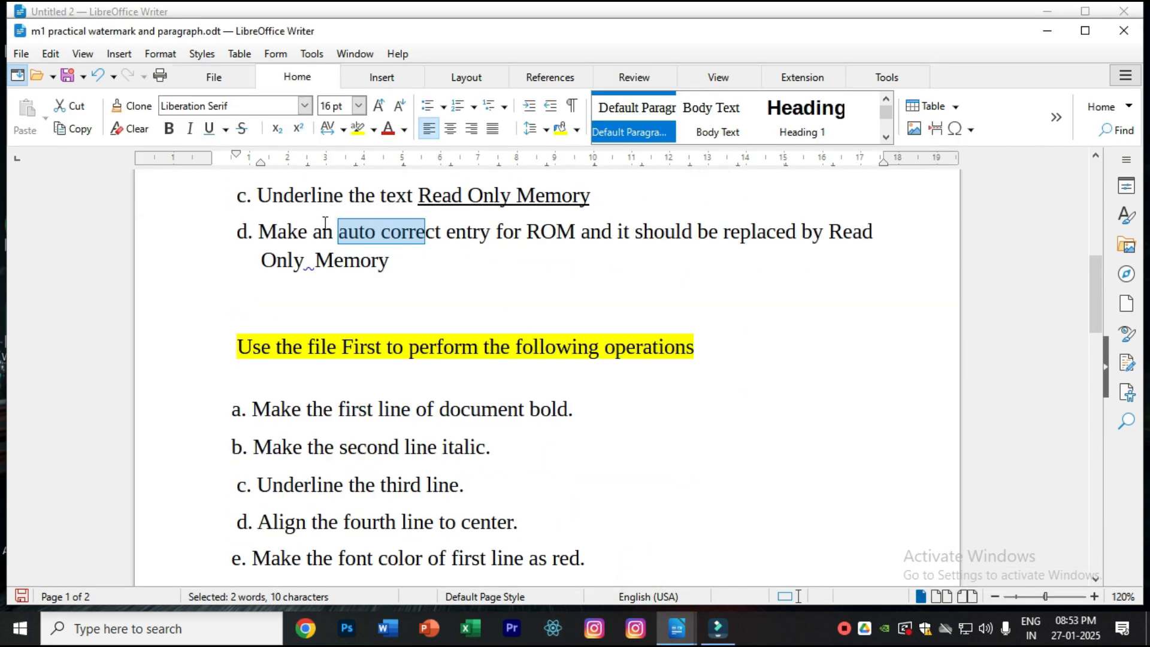
{"action": "scroll", "coordinate": [259, 237], "scroll_direction": "up", "scroll_amount": 4}
{"action": "scroll", "coordinate": [247, 273], "scroll_direction": "down", "scroll_amount": 4}
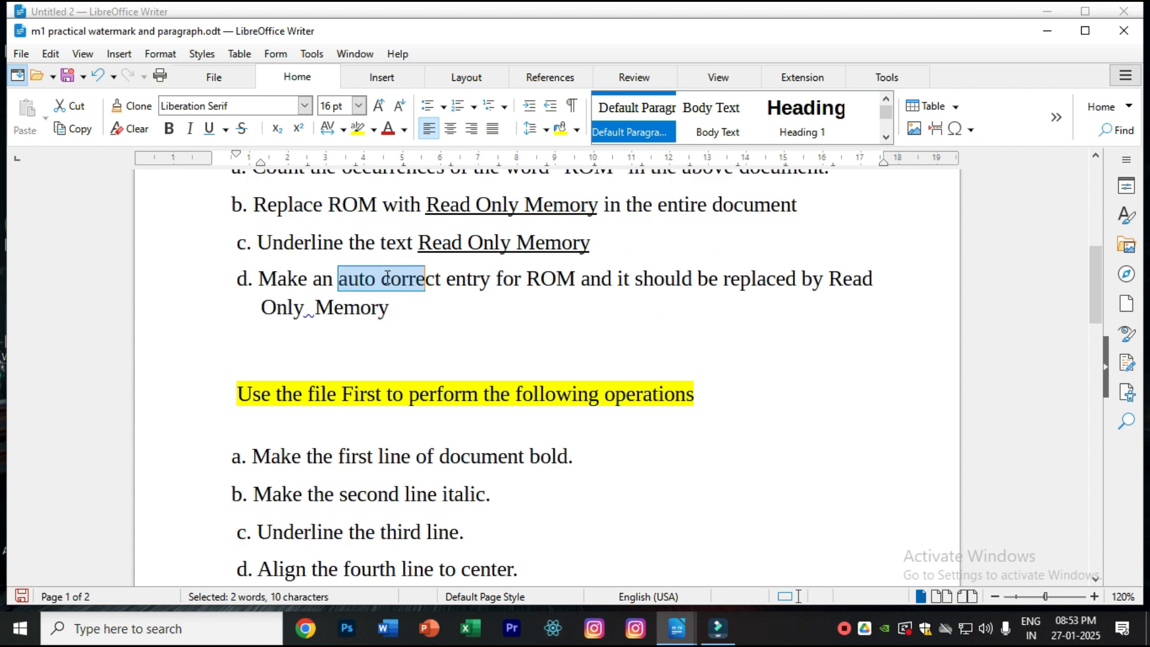
{"action": "scroll", "coordinate": [438, 269], "scroll_direction": "down", "scroll_amount": 2}
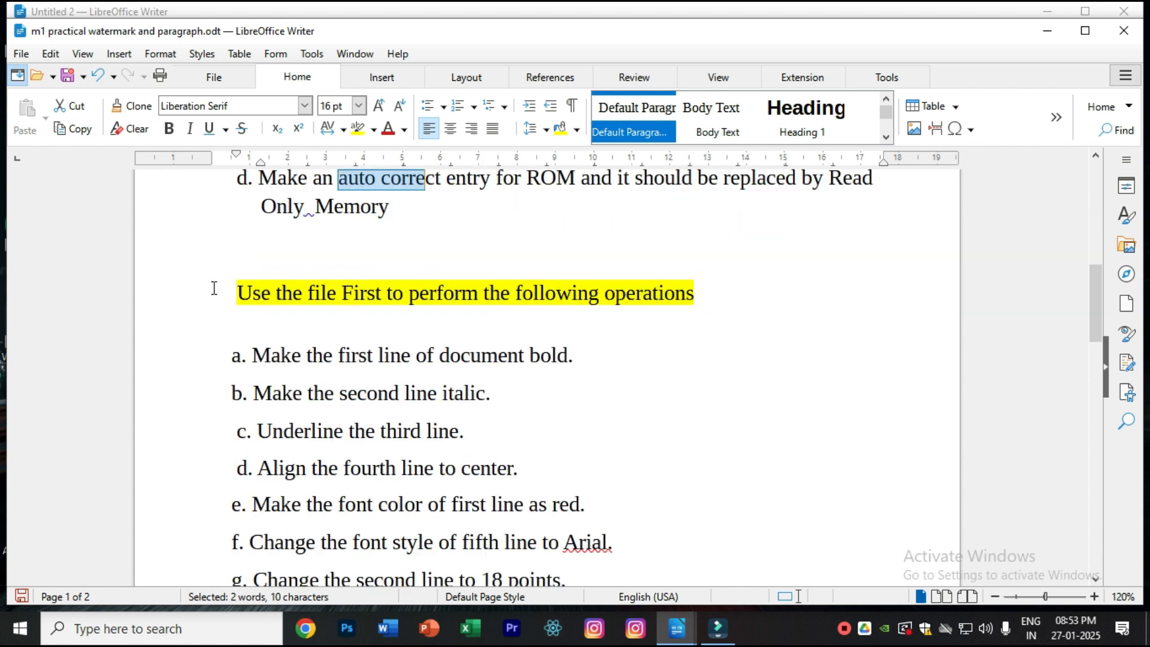
{"action": "scroll", "coordinate": [619, 304], "scroll_direction": "down", "scroll_amount": 3}
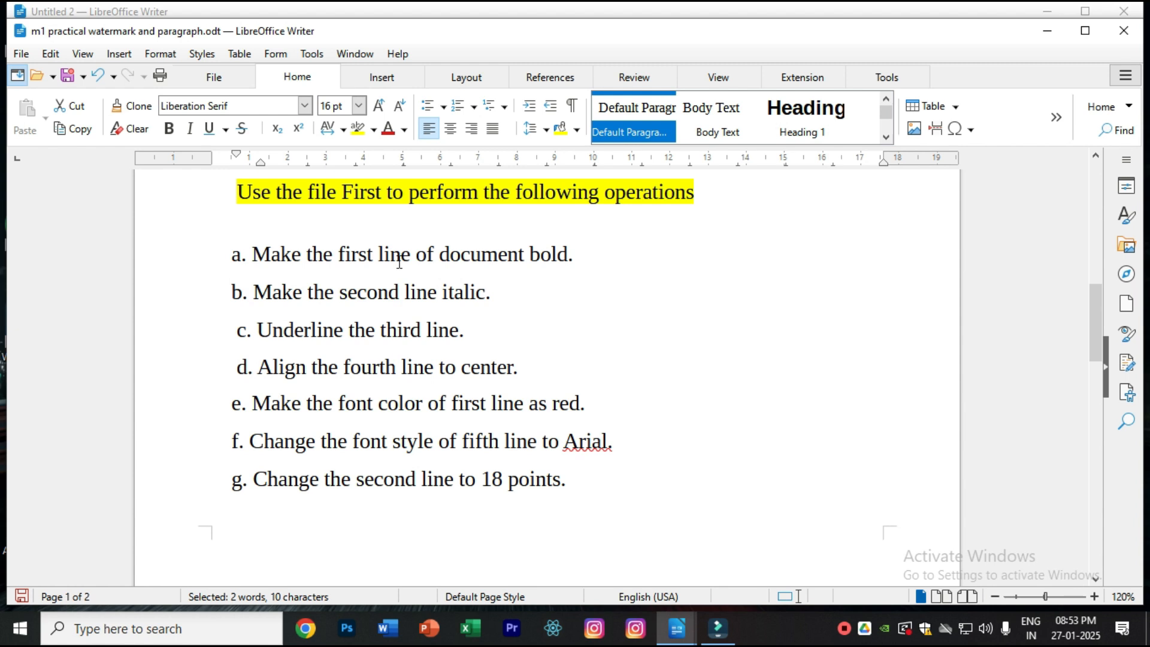
- Make the first line of the green paragraph bold, from "A Read only Memory" through "operation"
{"action": "scroll", "coordinate": [533, 243], "scroll_direction": "up", "scroll_amount": 10}
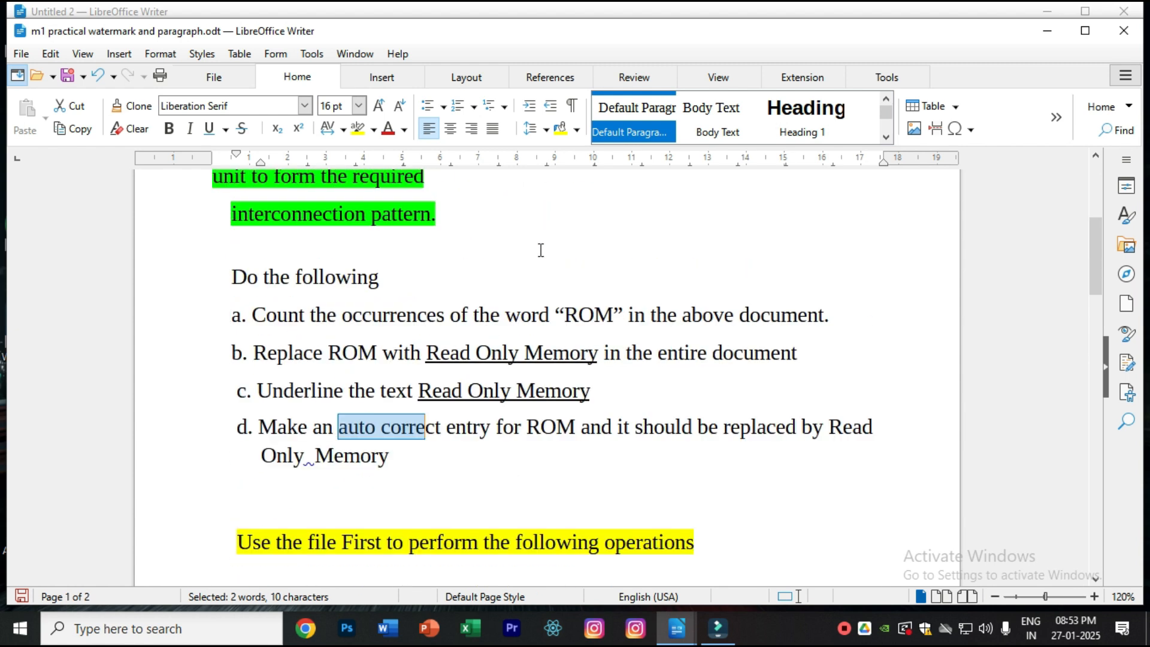
{"action": "scroll", "coordinate": [541, 250], "scroll_direction": "up", "scroll_amount": 7}
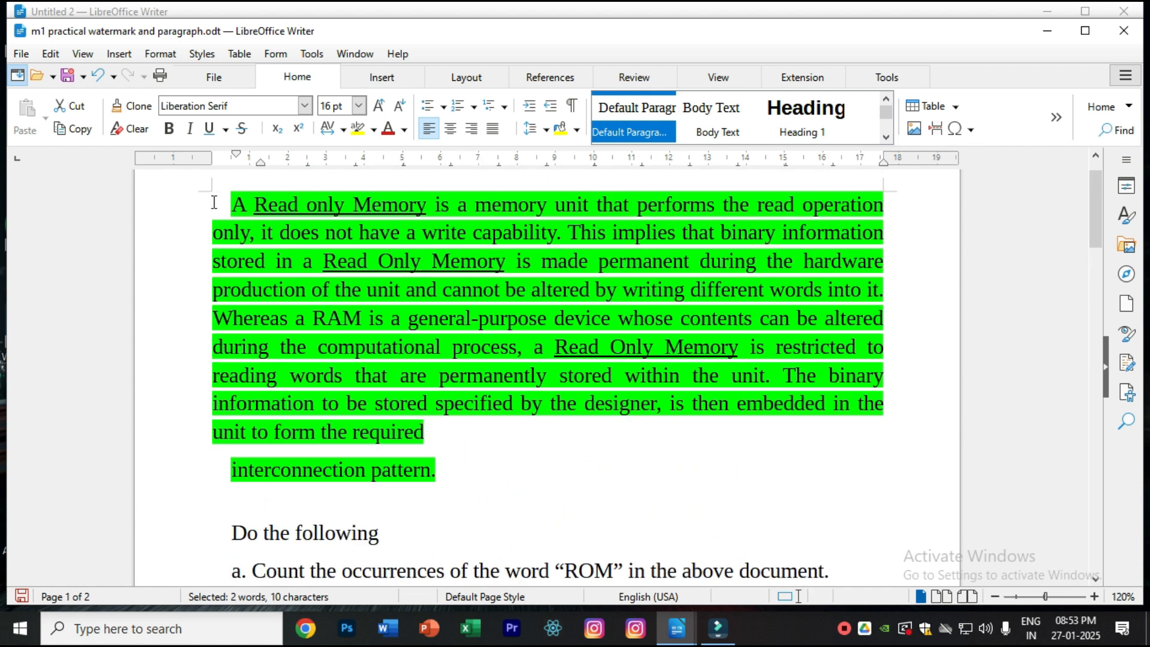
{"action": "left_click_drag", "start_coordinate": [233, 204], "coordinate": [888, 201]}
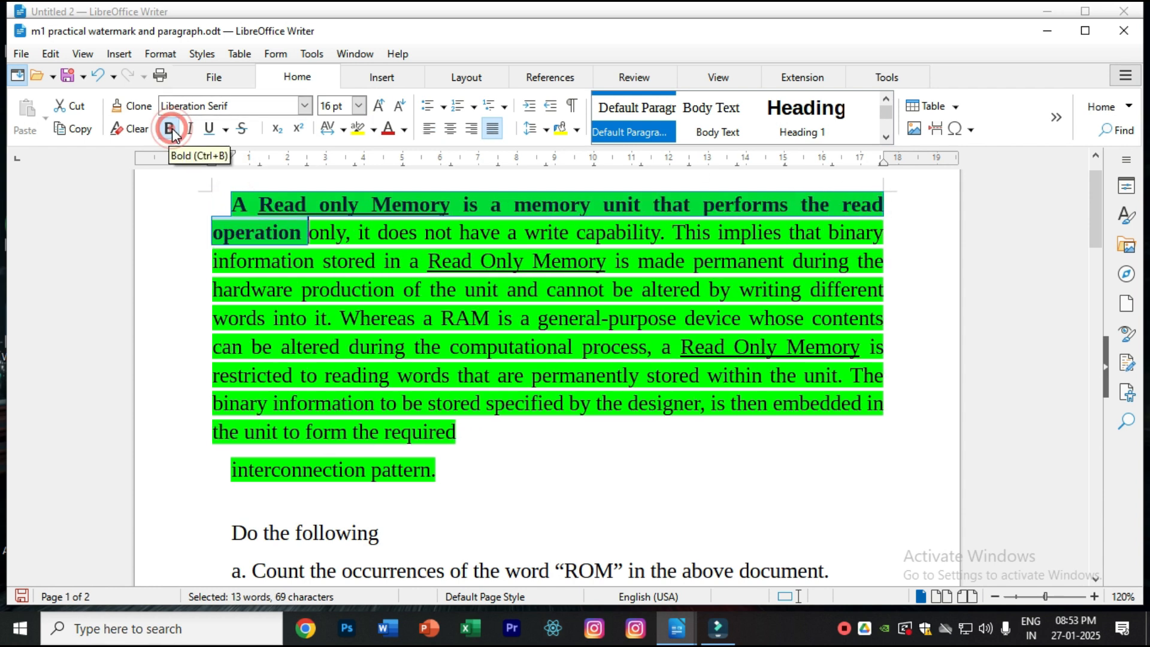
- Break the paragraph after "operation" and italicize the second line, from "only, it does not" through "binary"
{"action": "scroll", "coordinate": [266, 323], "scroll_direction": "down", "scroll_amount": 10}
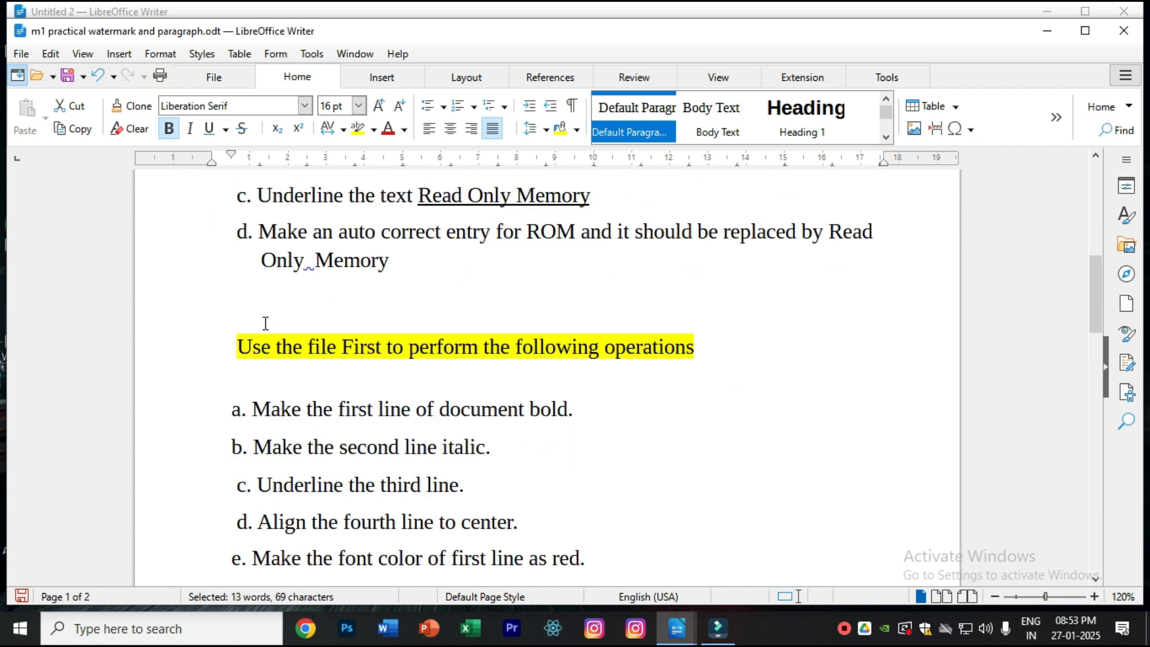
{"action": "scroll", "coordinate": [400, 449], "scroll_direction": "up", "scroll_amount": 10}
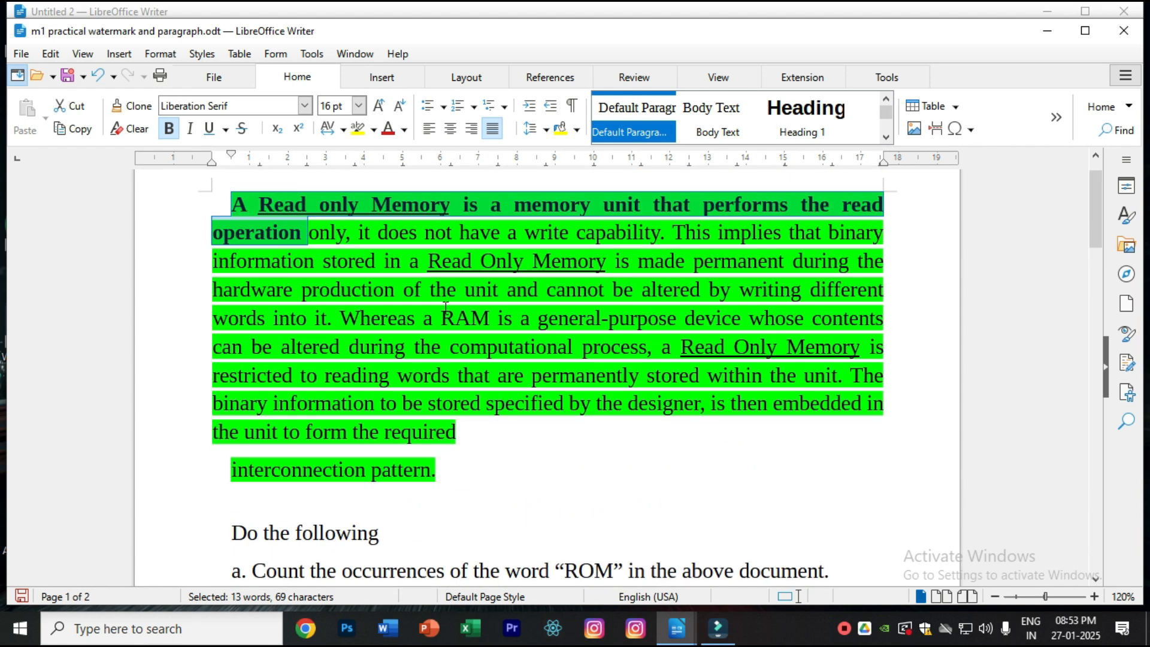
{"action": "key", "text": "Delete"}
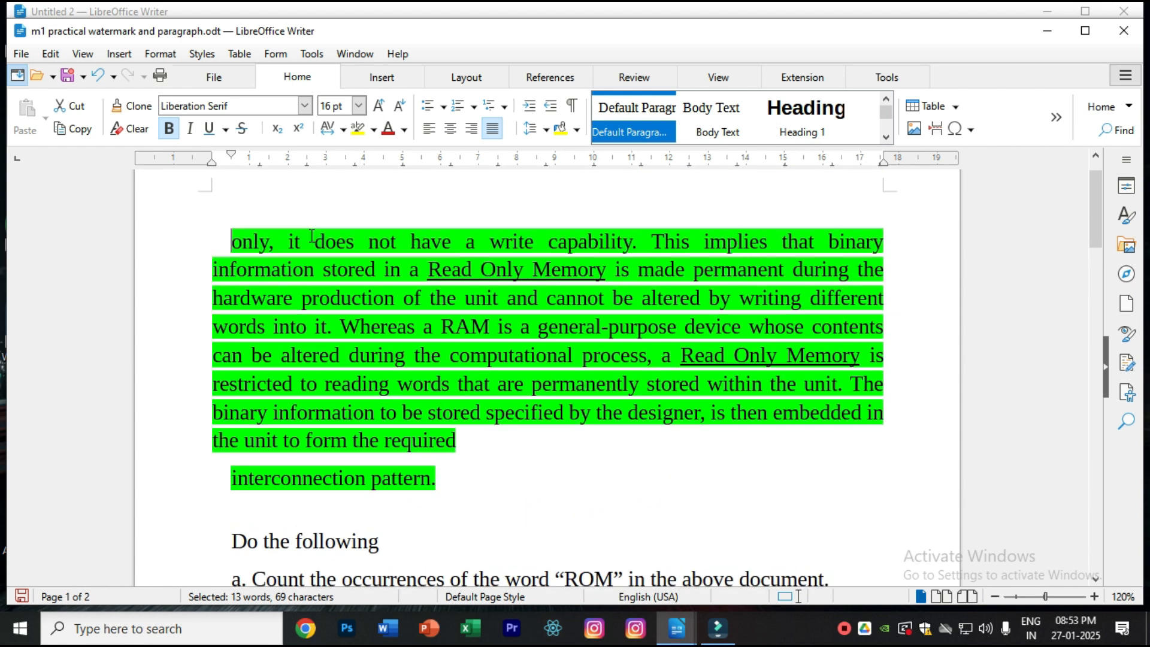
{"action": "key", "text": "ctrl+z"}
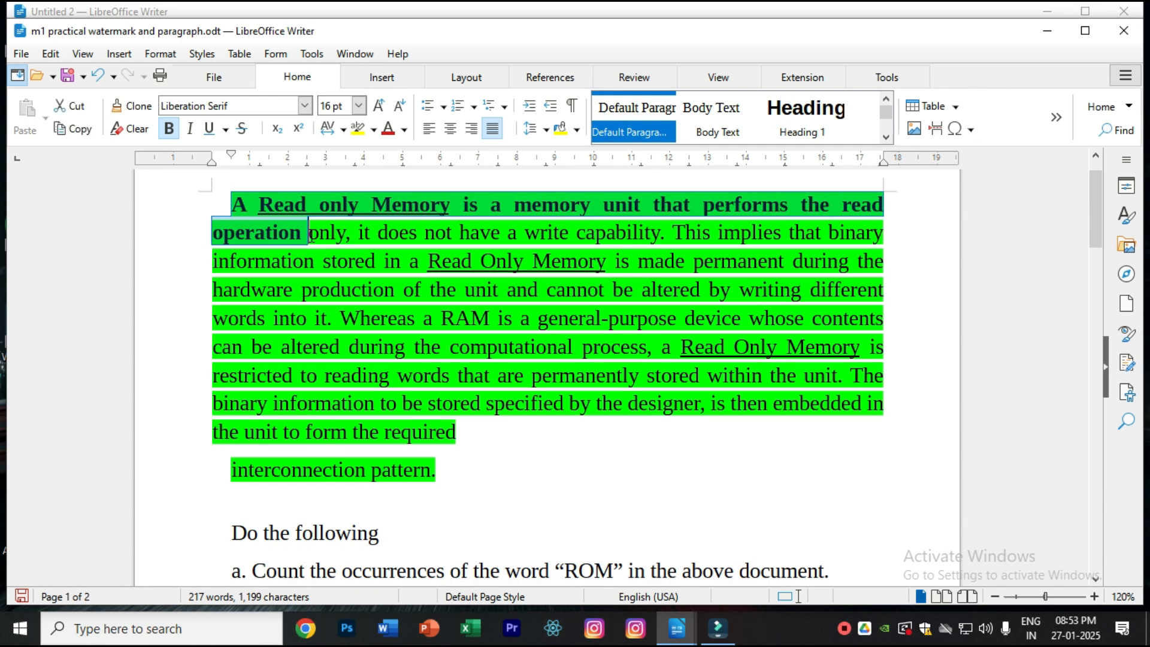
{"action": "left_click", "coordinate": [310, 234]}
{"action": "key", "text": "Return"}
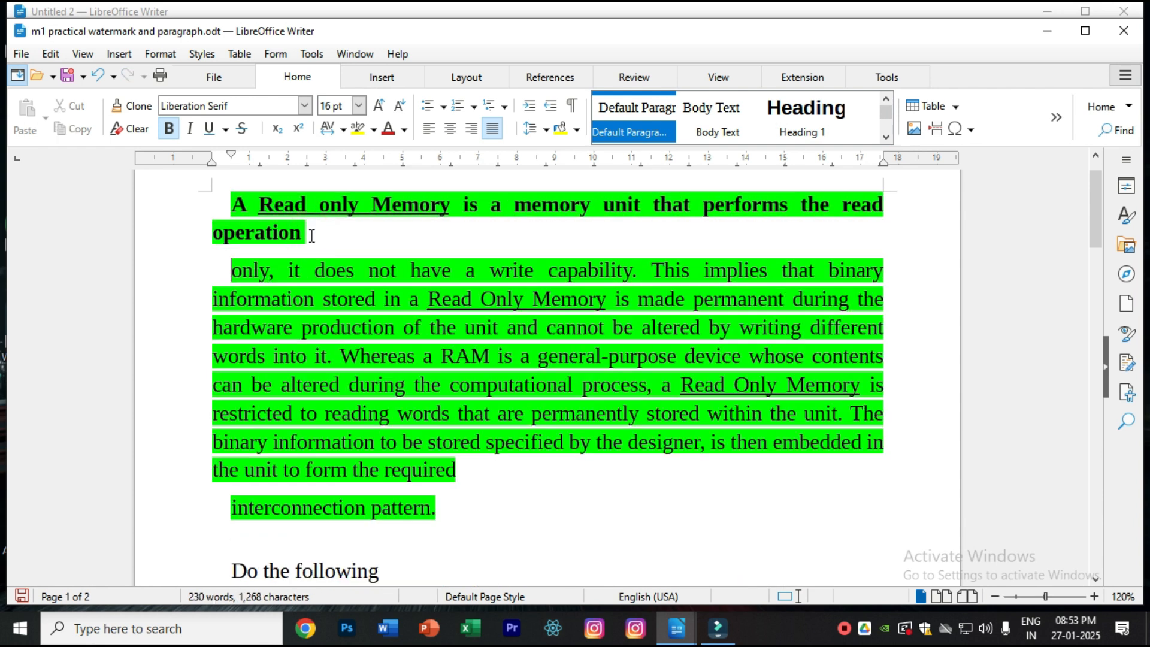
{"action": "left_click_drag", "start_coordinate": [231, 270], "coordinate": [894, 270]}
{"action": "left_click", "coordinate": [190, 129]}
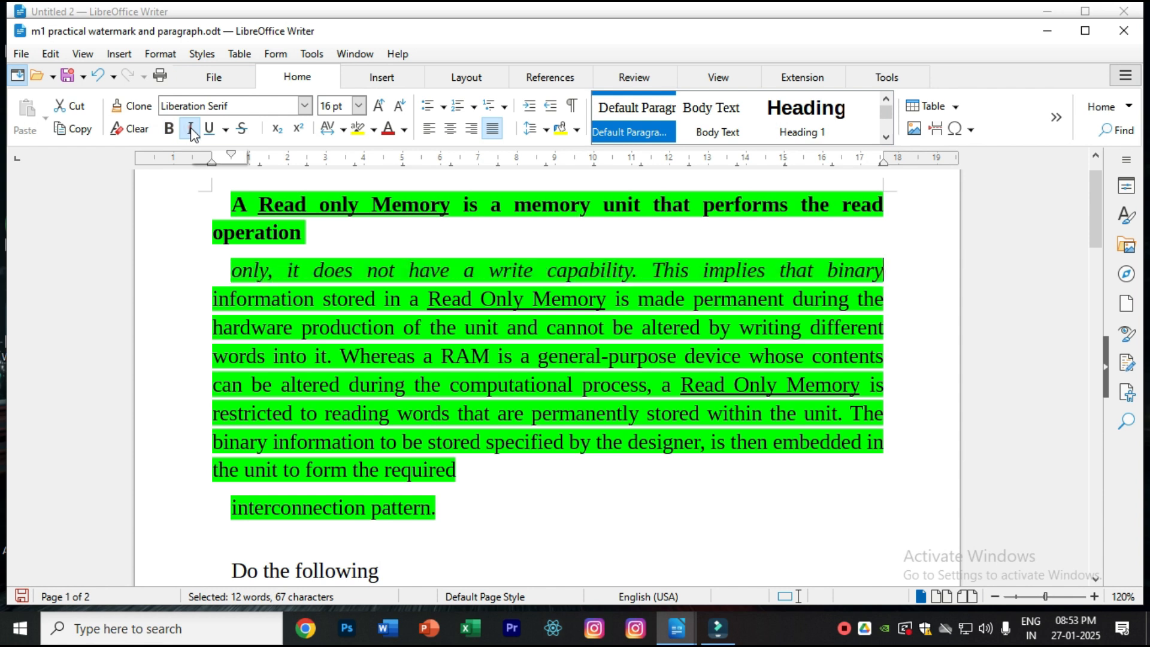
- Break the paragraph after "binary" and underline the third line, from "information stored" through "during the"
{"action": "scroll", "coordinate": [324, 292], "scroll_direction": "down", "scroll_amount": 10}
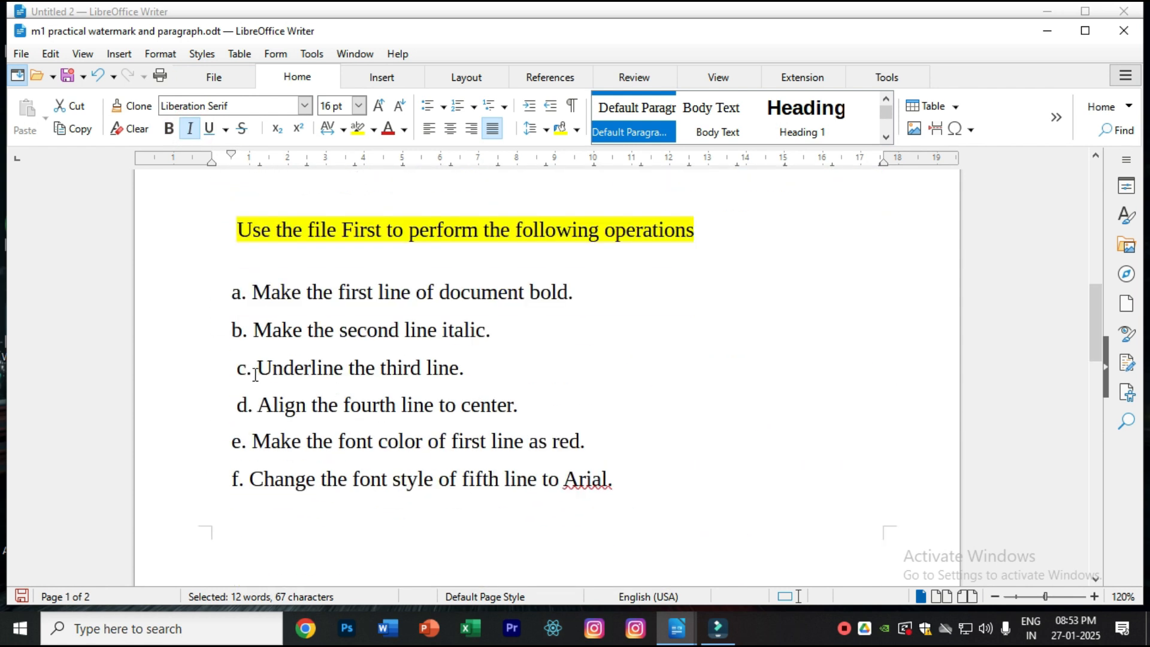
{"action": "scroll", "coordinate": [432, 370], "scroll_direction": "up", "scroll_amount": 10}
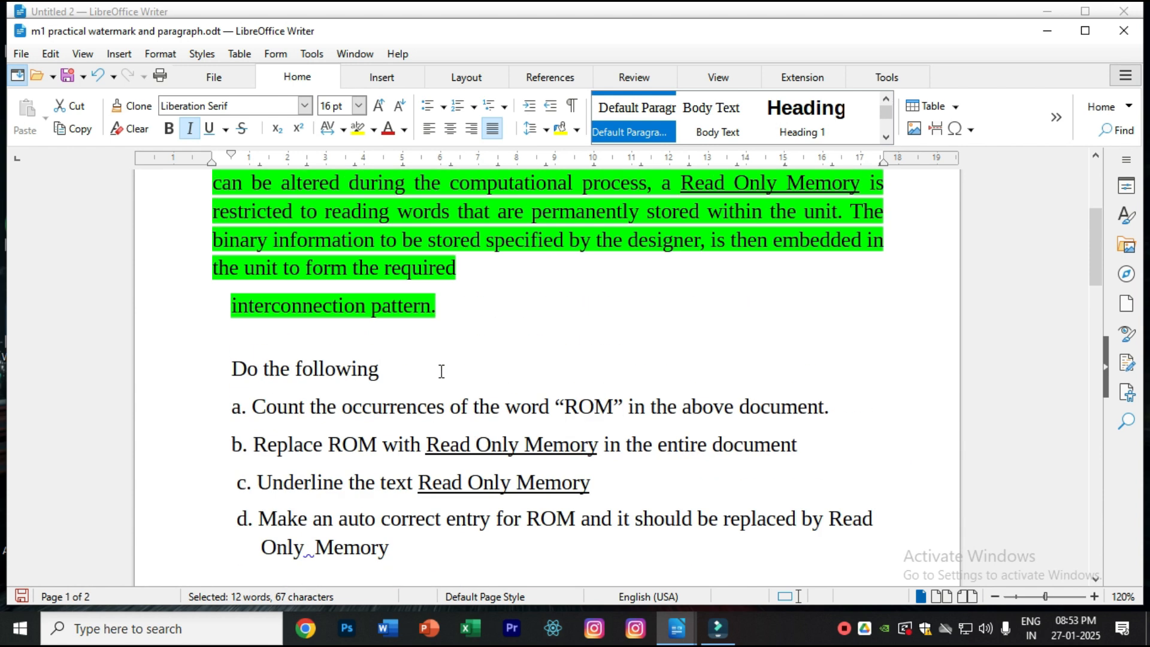
{"action": "left_click", "coordinate": [886, 270]}
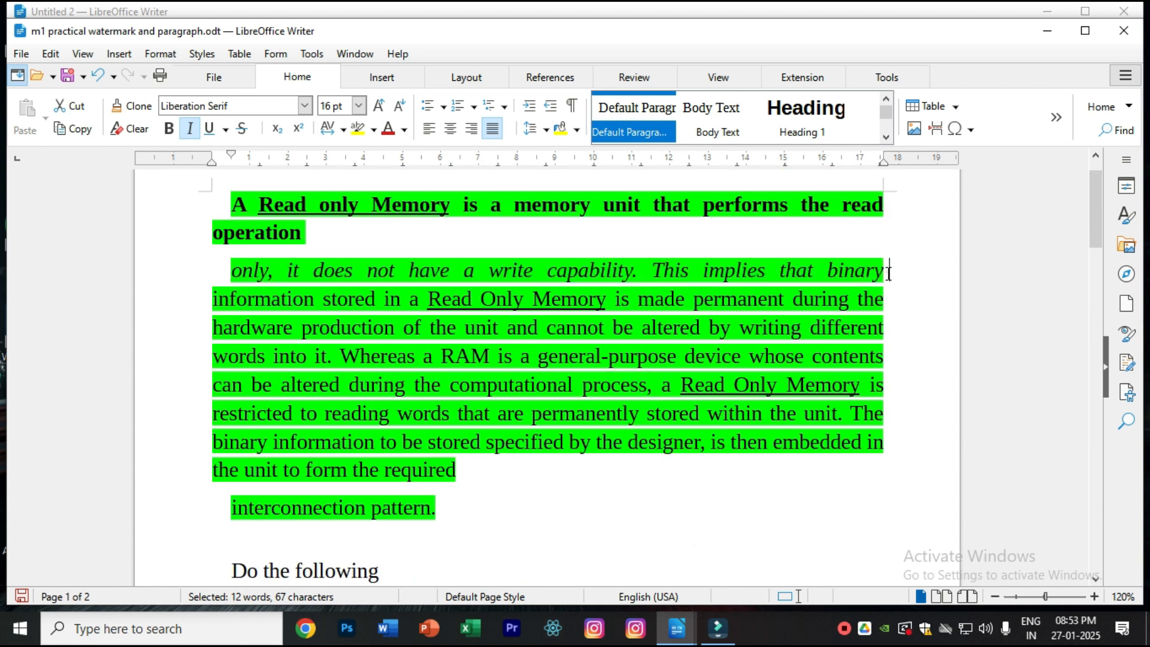
{"action": "key", "text": "Return"}
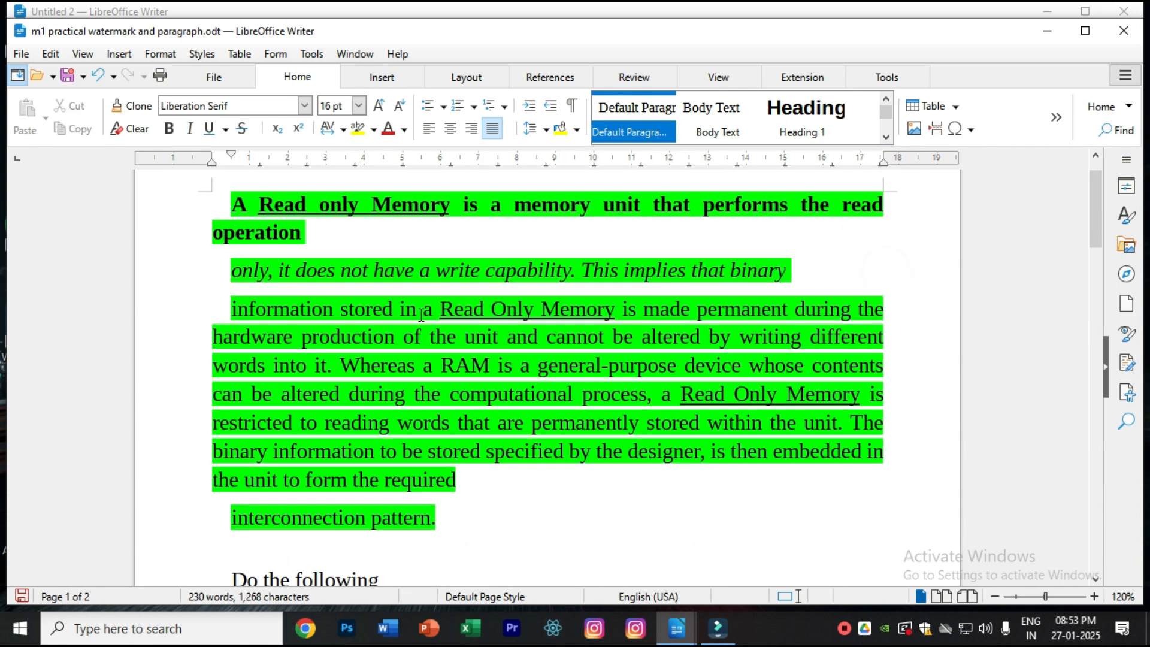
{"action": "left_click_drag", "start_coordinate": [233, 308], "coordinate": [887, 310]}
{"action": "left_click", "coordinate": [210, 128]}
- Break the text after "during the" and after "different", and center the fourth line beginning with "hardware production"
{"action": "scroll", "coordinate": [601, 478], "scroll_direction": "down", "scroll_amount": 15}
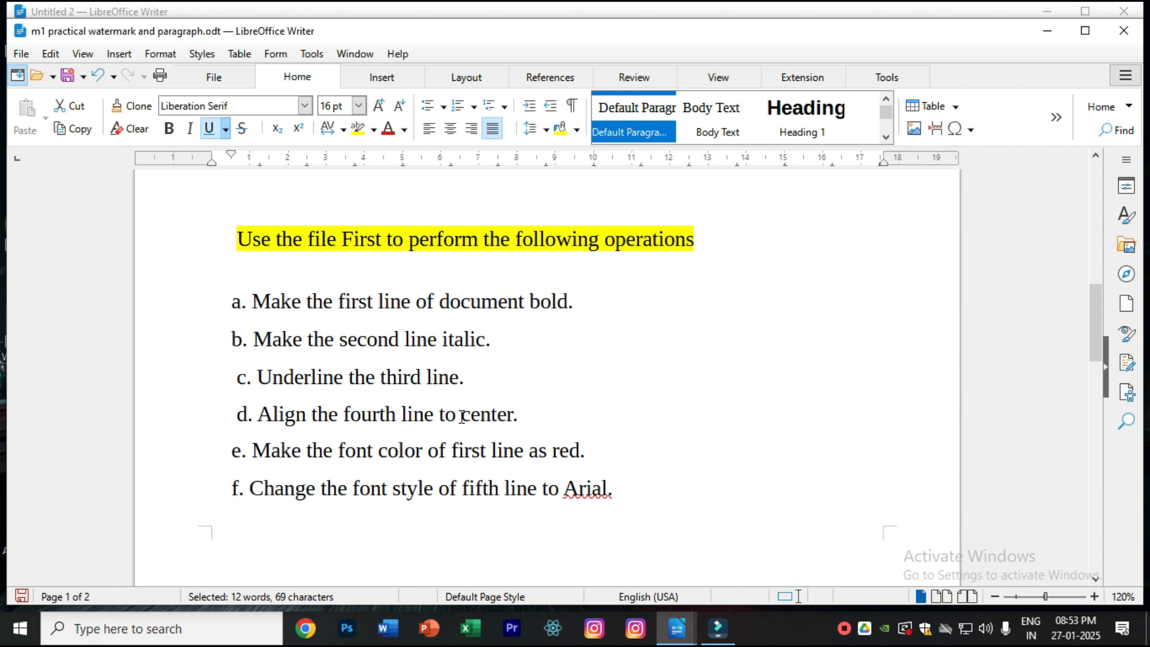
{"action": "scroll", "coordinate": [532, 411], "scroll_direction": "up", "scroll_amount": 14}
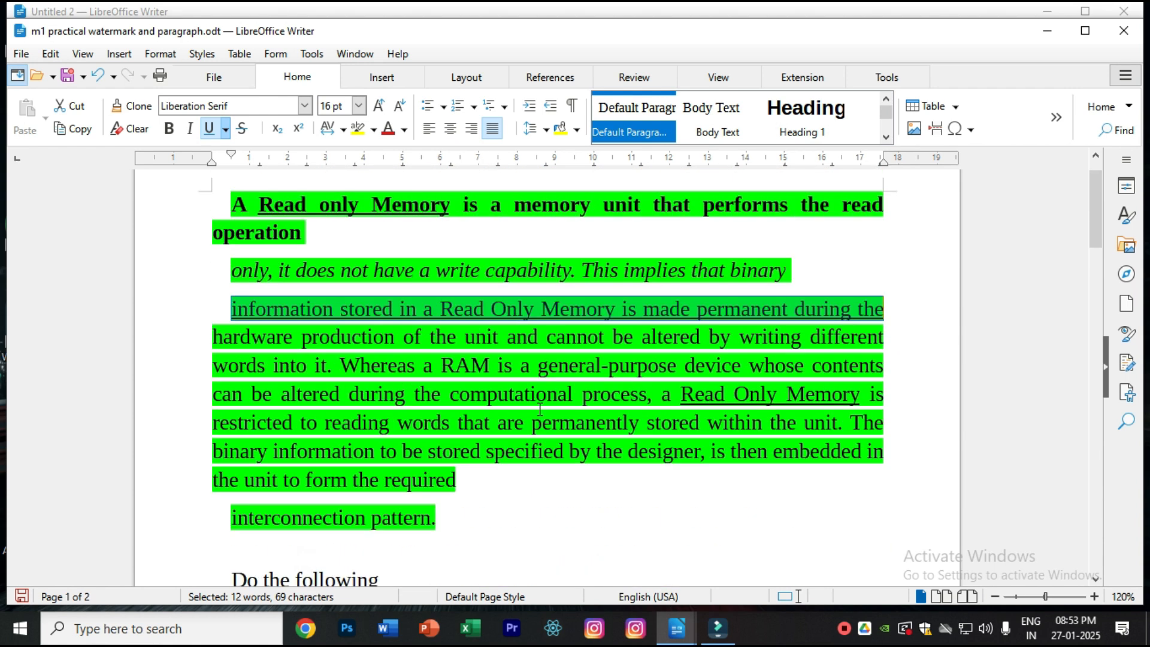
{"action": "left_click", "coordinate": [890, 309]}
{"action": "key", "text": "Return"}
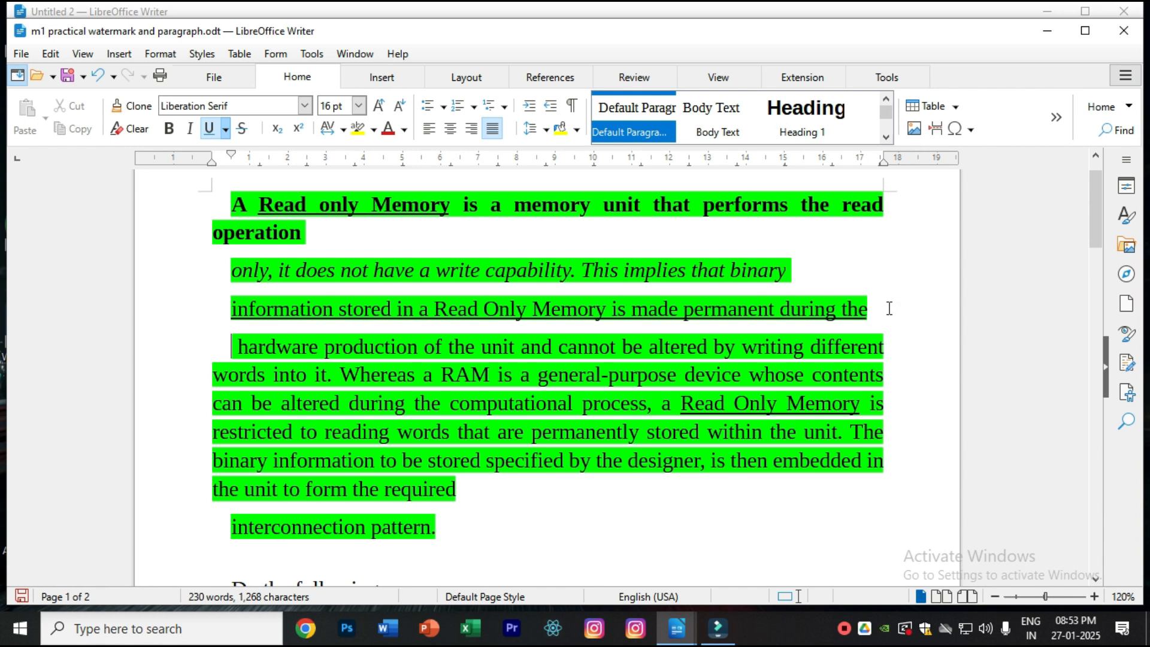
{"action": "left_click", "coordinate": [886, 349]}
{"action": "key", "text": "Return"}
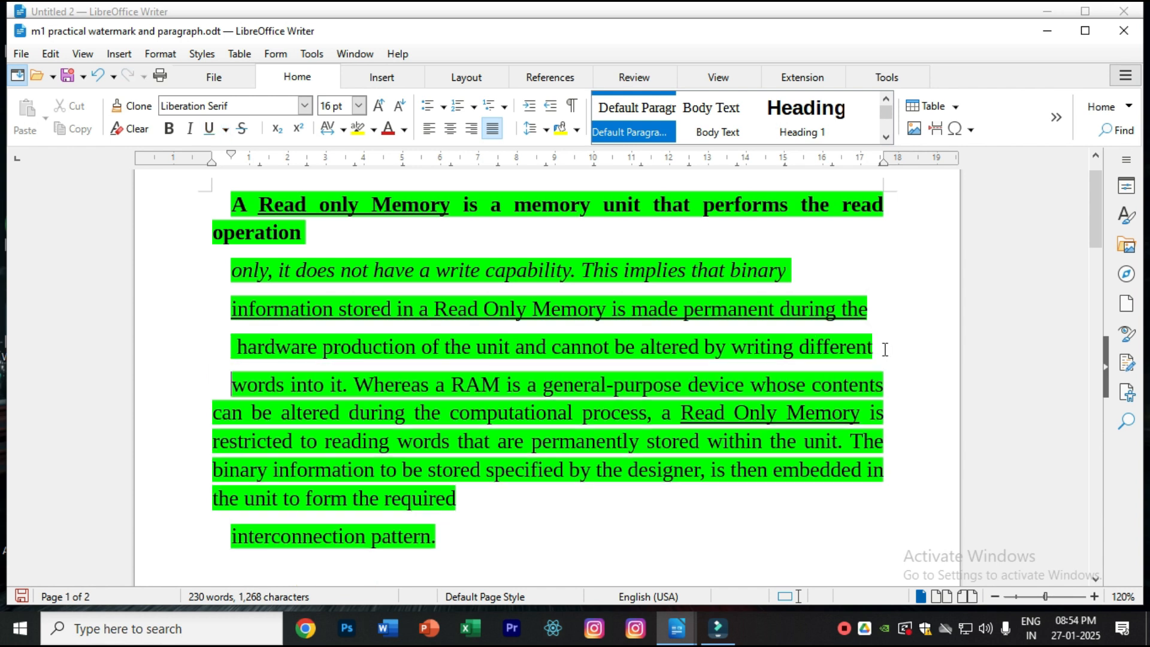
{"action": "left_click_drag", "start_coordinate": [238, 347], "coordinate": [879, 347]}
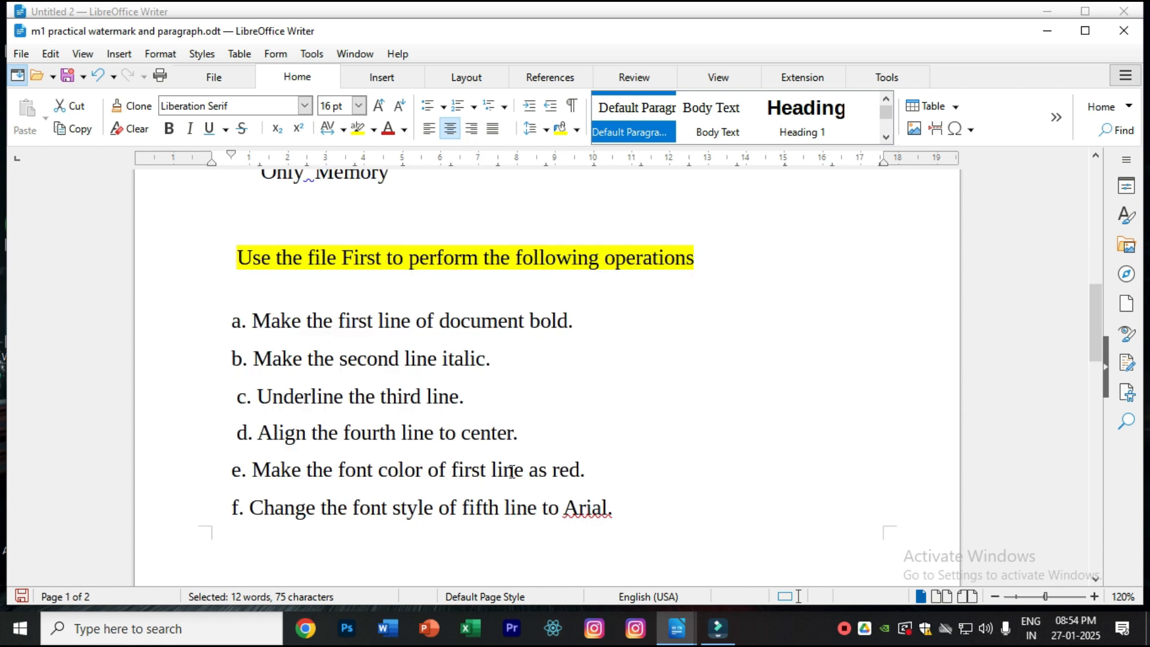
- Set the font color of the bold first line to red
{"action": "scroll", "coordinate": [515, 477], "scroll_direction": "up", "scroll_amount": 7}
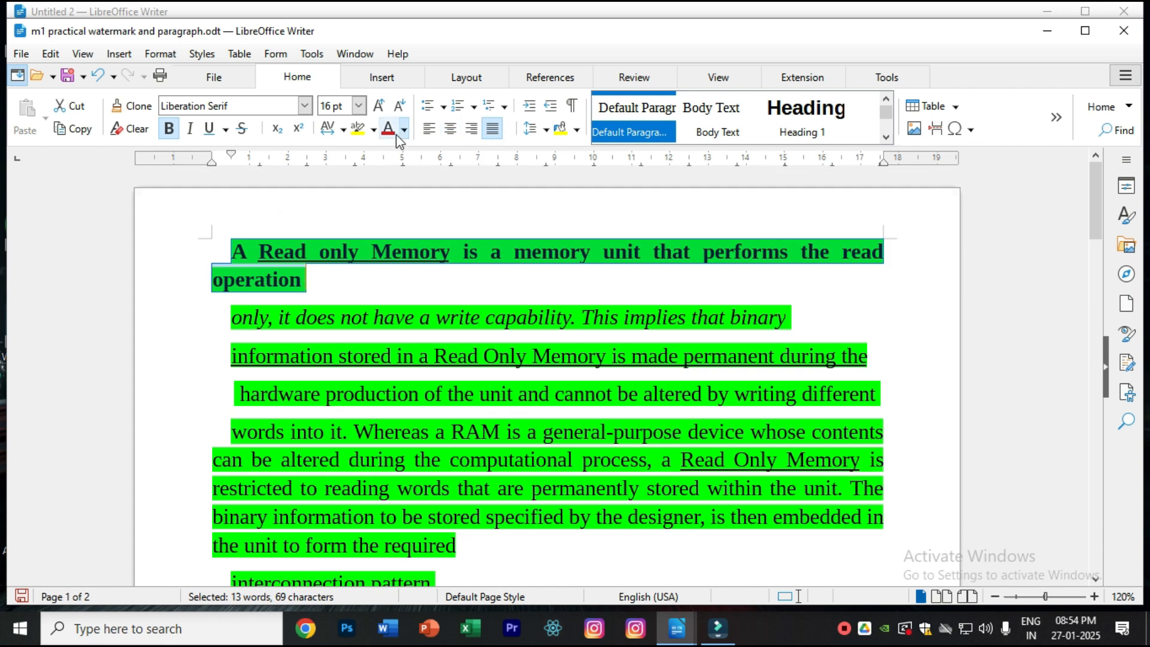
{"action": "left_click", "coordinate": [389, 133]}
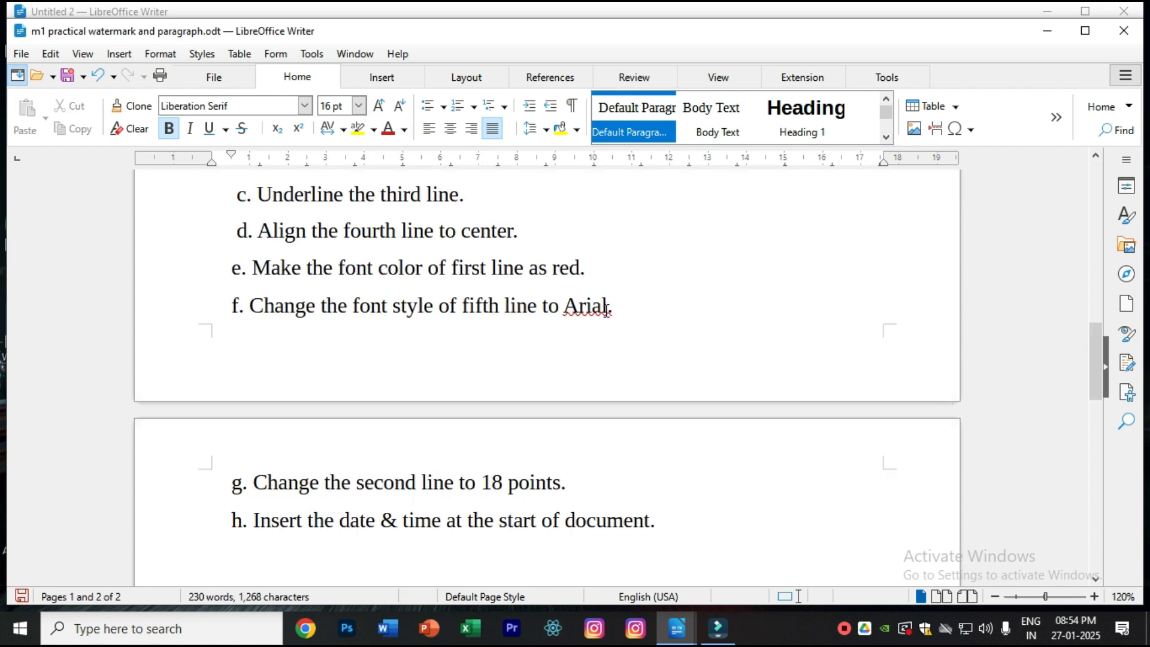
- Change the font of the fifth line, from "words into it" through "contents", to Arial
{"action": "scroll", "coordinate": [606, 311], "scroll_direction": "up", "scroll_amount": 15}
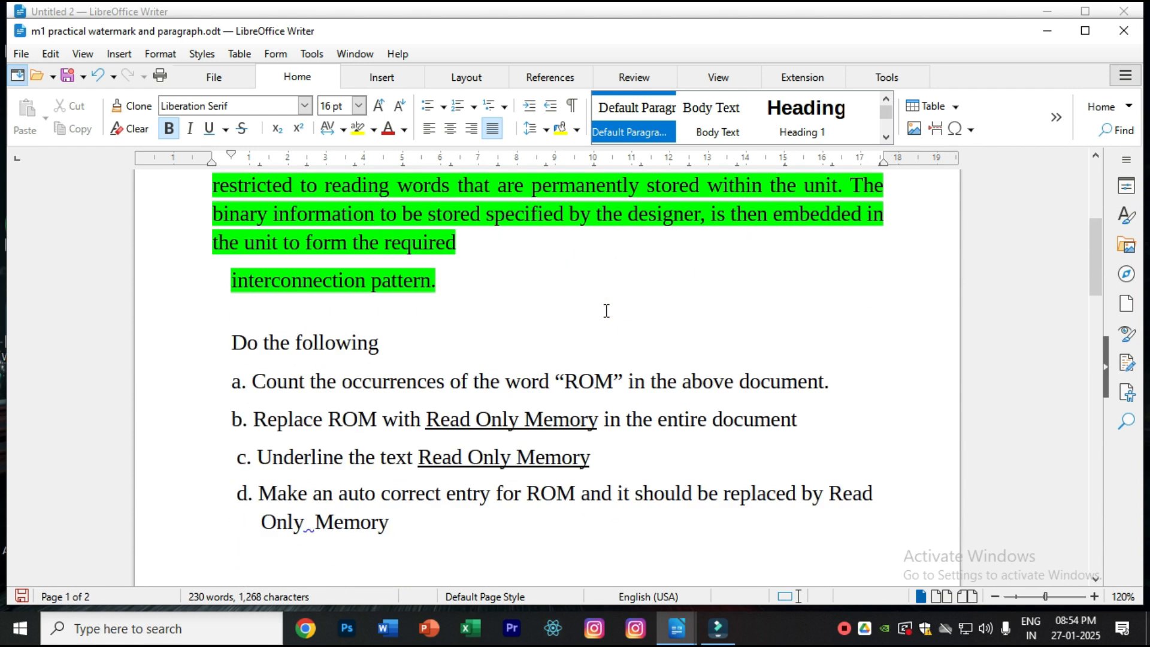
{"action": "scroll", "coordinate": [605, 311], "scroll_direction": "up", "scroll_amount": 3}
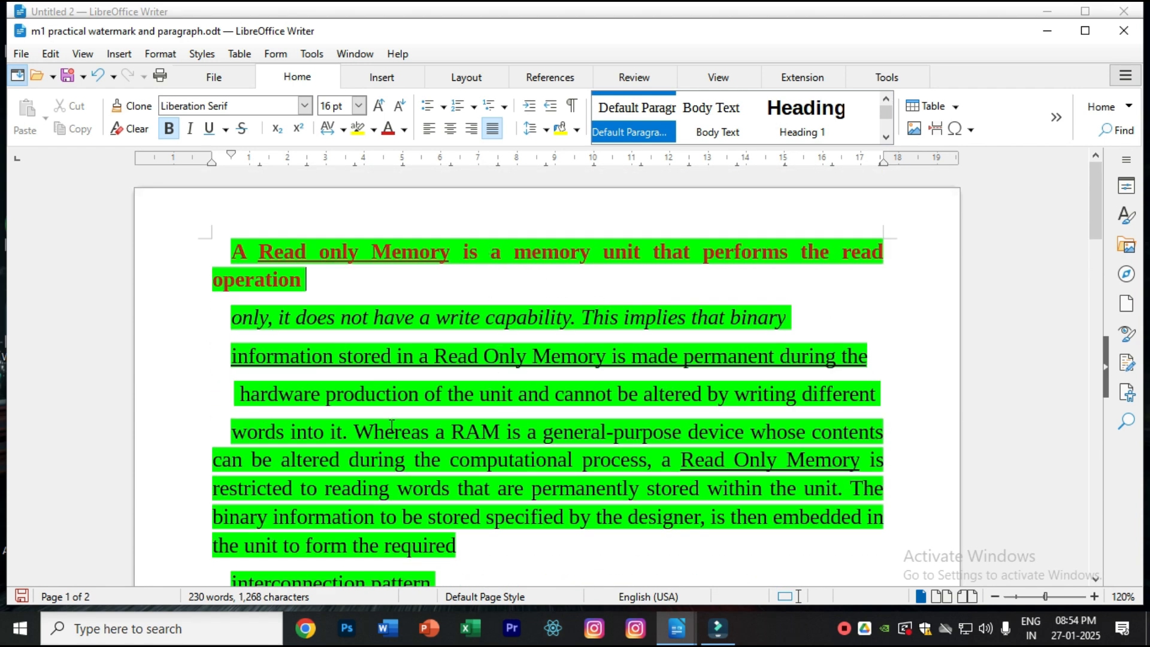
{"action": "left_click_drag", "start_coordinate": [231, 432], "coordinate": [883, 431]}
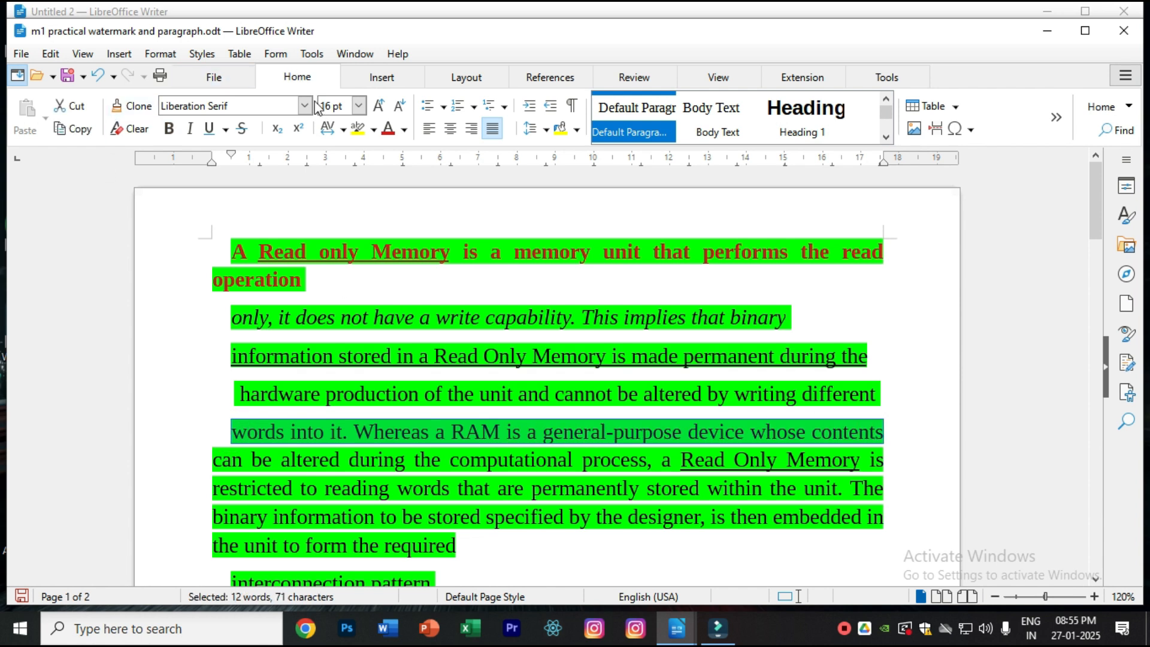
{"action": "left_click", "coordinate": [305, 106]}
{"action": "left_click_drag", "start_coordinate": [429, 142], "coordinate": [438, 189]}
{"action": "left_click", "coordinate": [215, 305]}
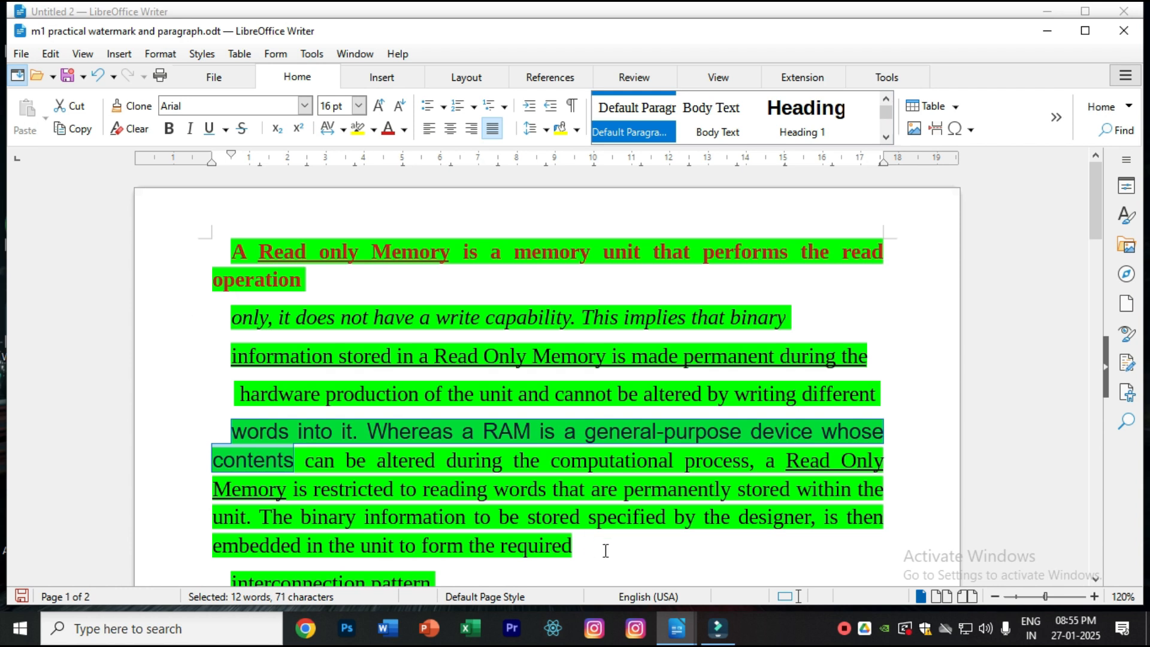
- Set the font size of the italic second line to 18 pt
{"action": "scroll", "coordinate": [606, 550], "scroll_direction": "down", "scroll_amount": 15}
{"action": "scroll", "coordinate": [561, 510], "scroll_direction": "down", "scroll_amount": 1}
{"action": "double_click", "coordinate": [543, 525]}
{"action": "scroll", "coordinate": [542, 524], "scroll_direction": "down", "scroll_amount": 3}
{"action": "scroll", "coordinate": [469, 384], "scroll_direction": "up", "scroll_amount": 5}
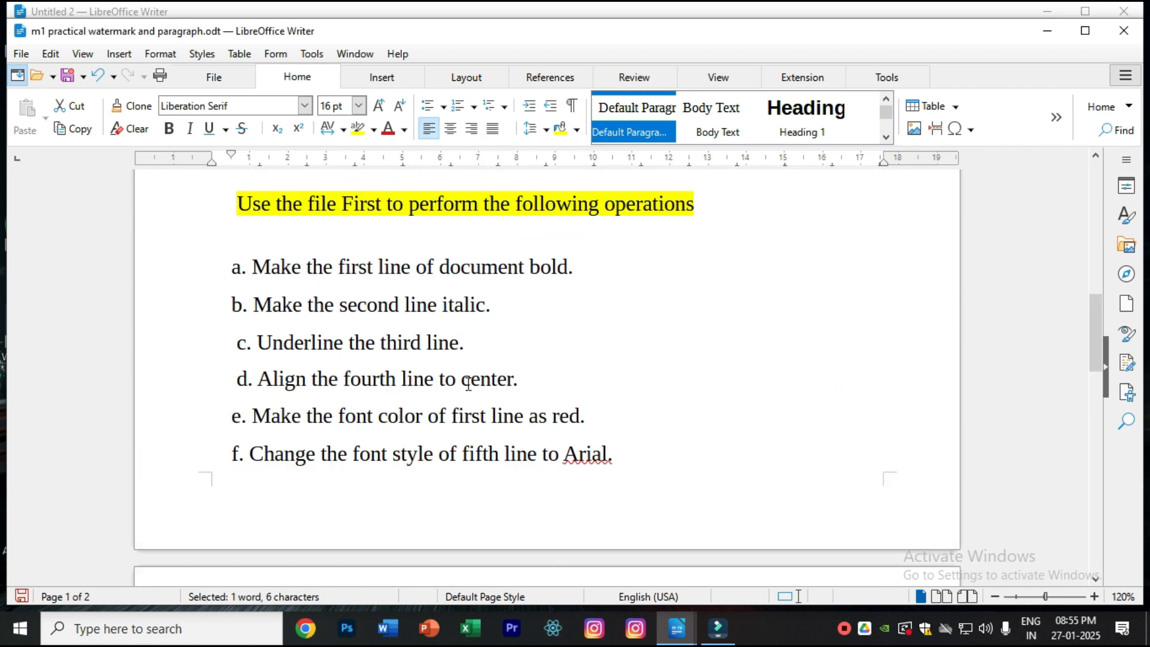
{"action": "scroll", "coordinate": [468, 384], "scroll_direction": "up", "scroll_amount": 15}
{"action": "left_click_drag", "start_coordinate": [232, 311], "coordinate": [790, 310]}
{"action": "left_click", "coordinate": [358, 105]}
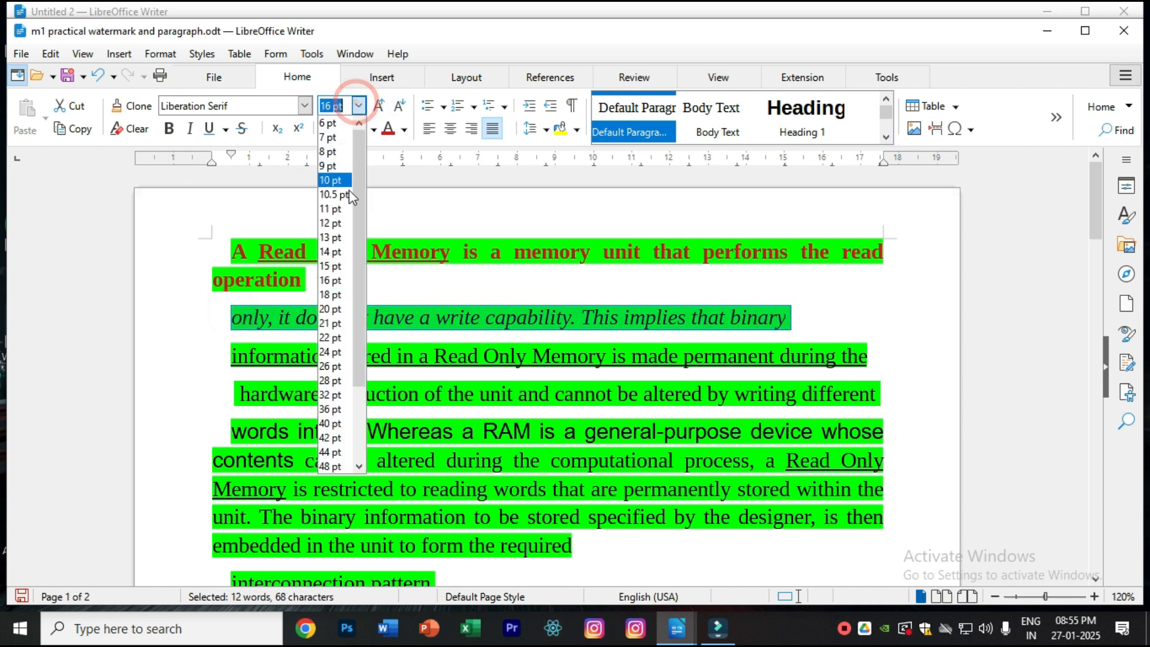
{"action": "left_click", "coordinate": [332, 294]}
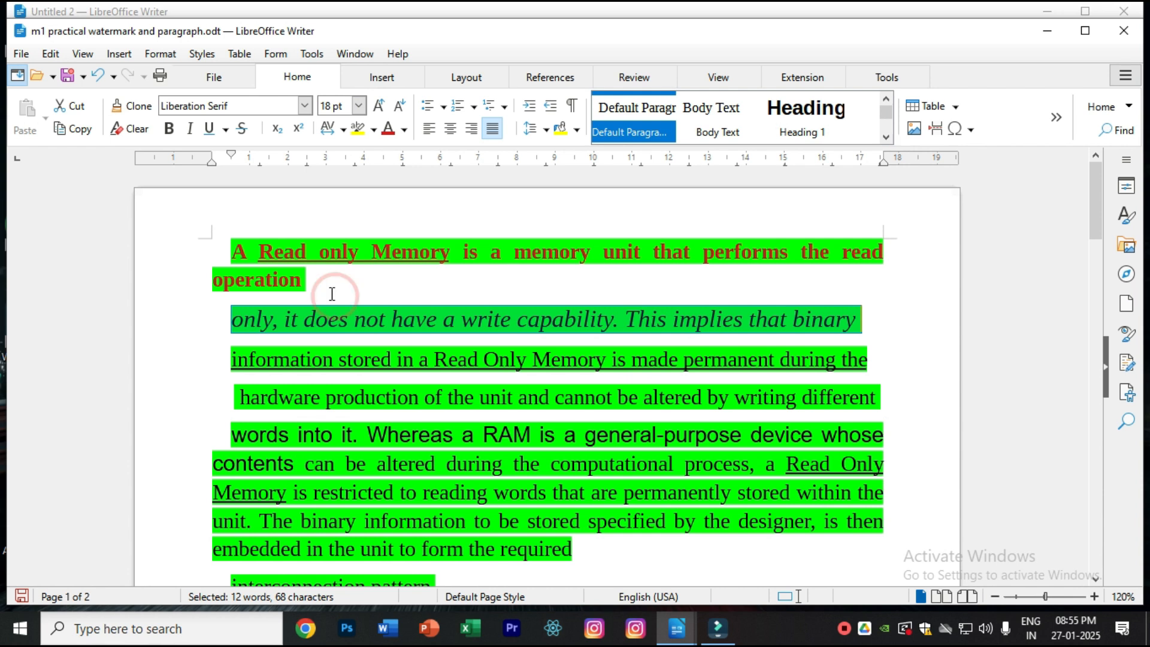
- Examine task h about inserting the date & time and return to the start of the document
{"action": "scroll", "coordinate": [553, 373], "scroll_direction": "down", "scroll_amount": 15}
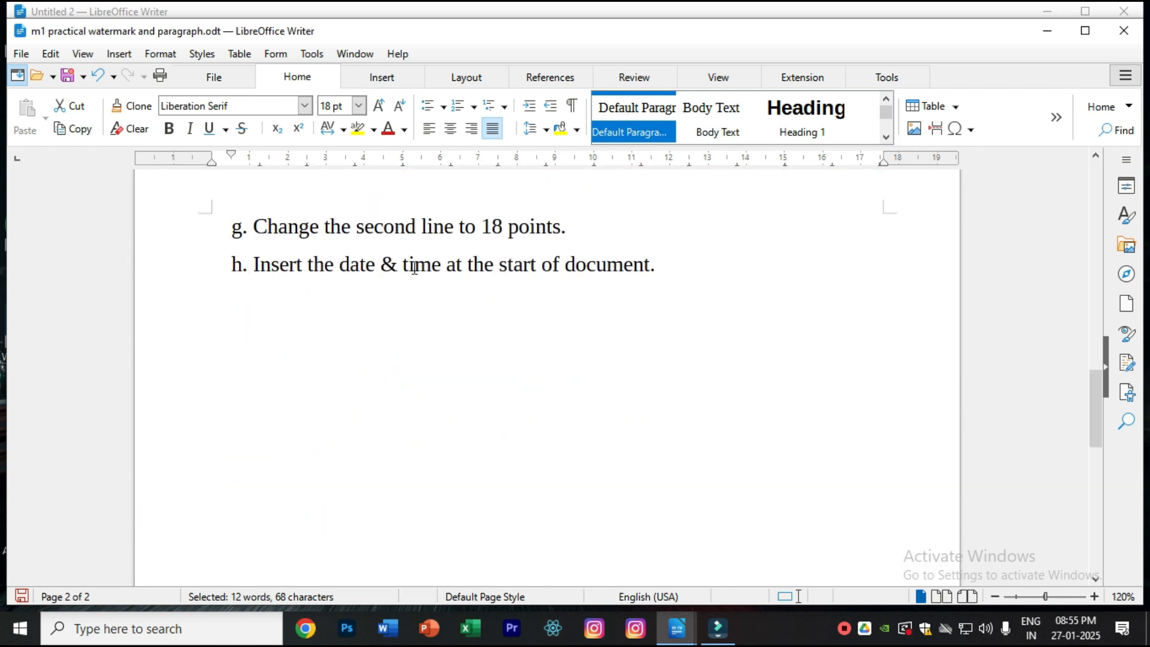
{"action": "scroll", "coordinate": [646, 270], "scroll_direction": "up", "scroll_amount": 15}
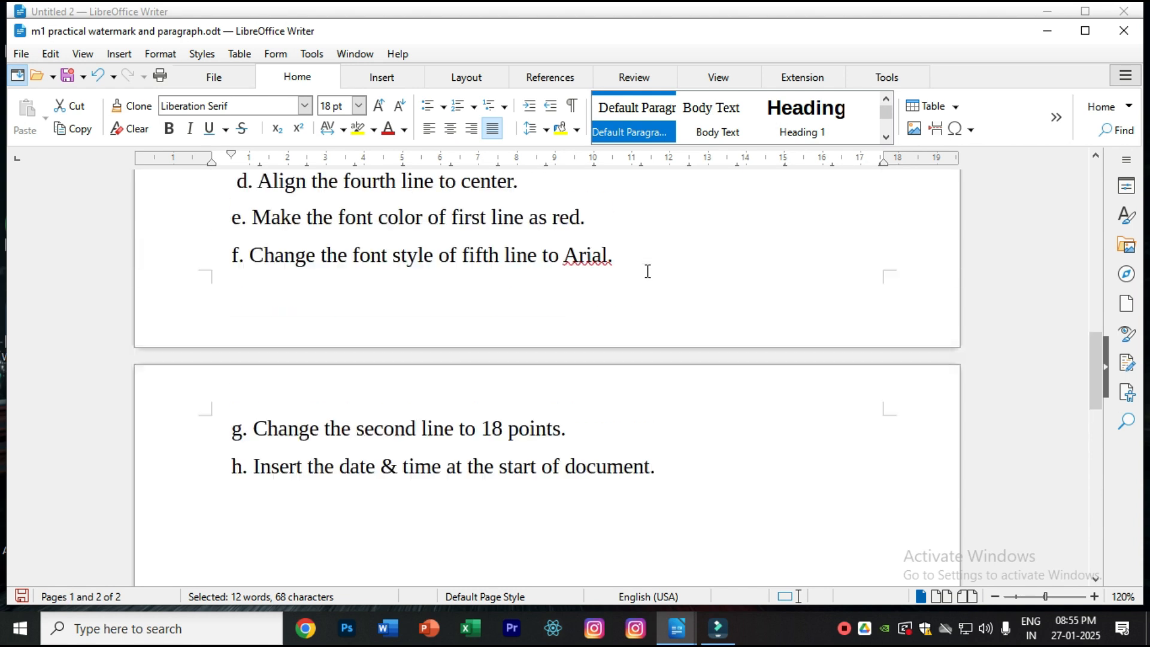
{"action": "scroll", "coordinate": [647, 272], "scroll_direction": "up", "scroll_amount": 2}
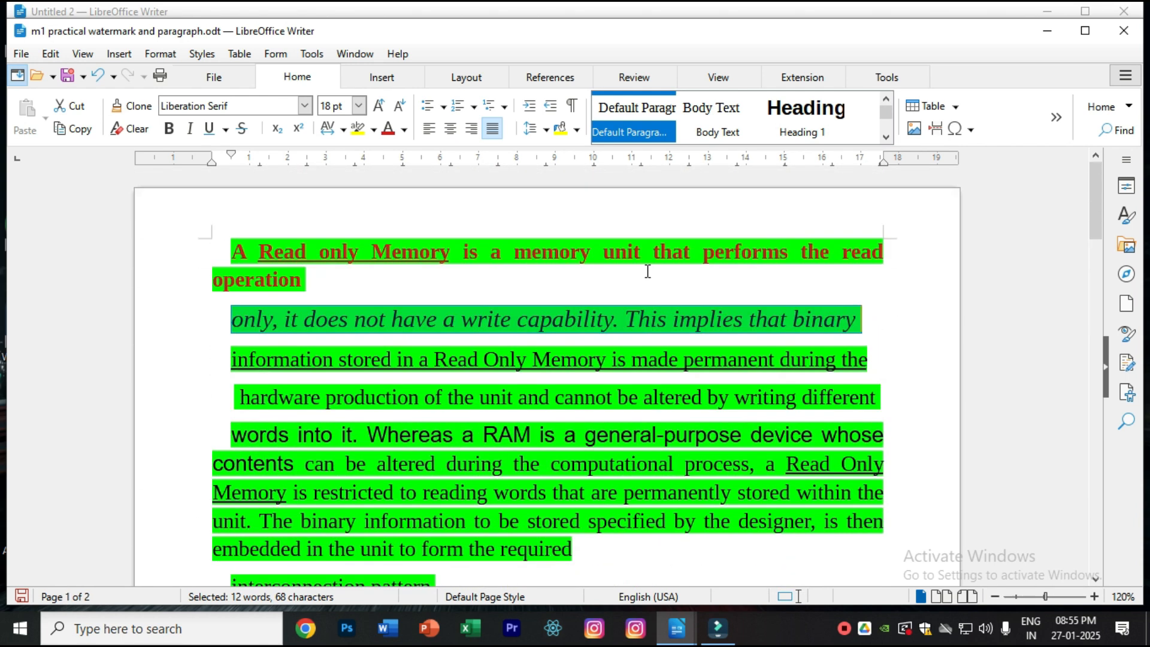
- Add two empty lines above the first line of the document and insert a fixed date field on the top one
{"action": "left_click", "coordinate": [233, 235]}
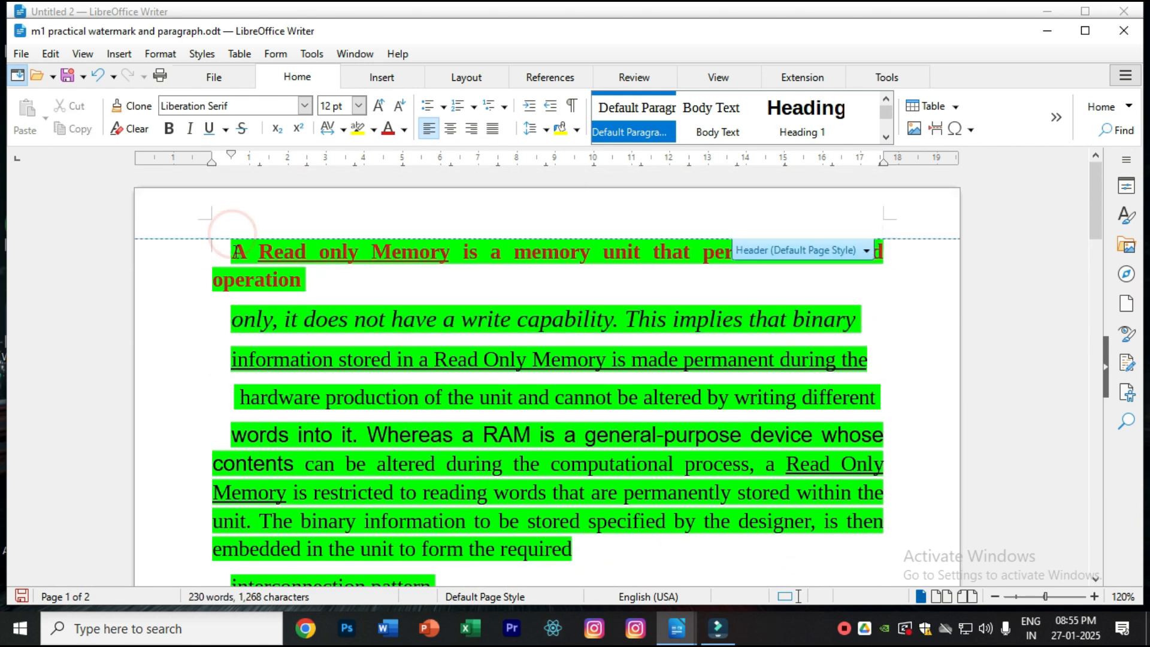
{"action": "key", "text": "Return"}
{"action": "key", "text": "Return"}
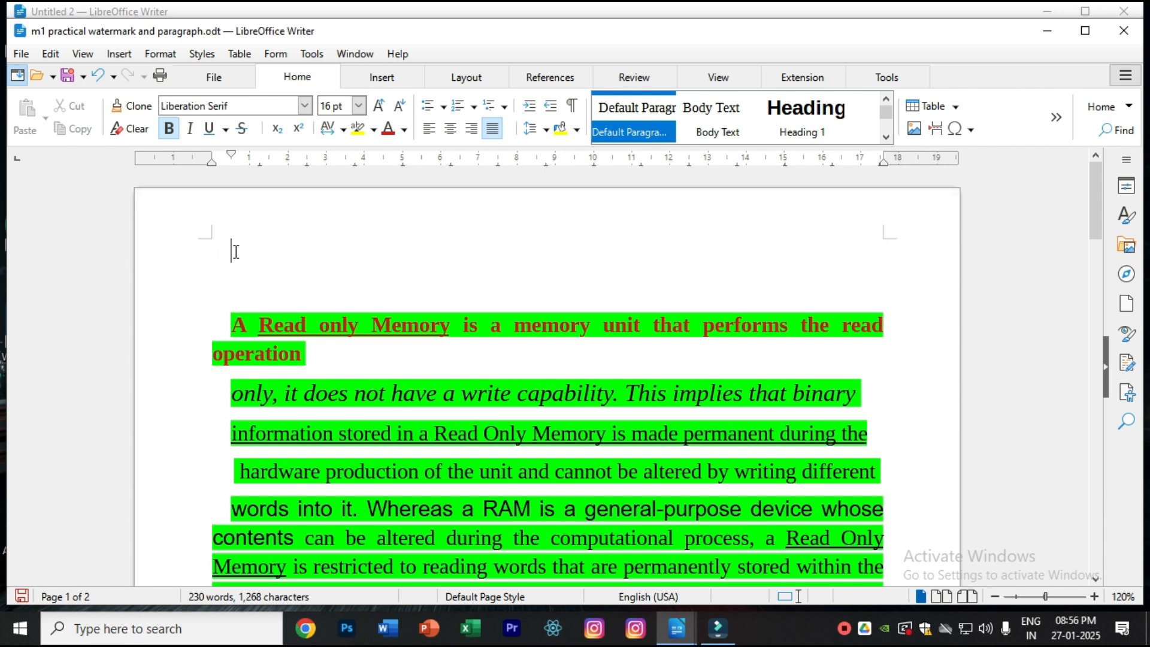
{"action": "left_click", "coordinate": [120, 55]}
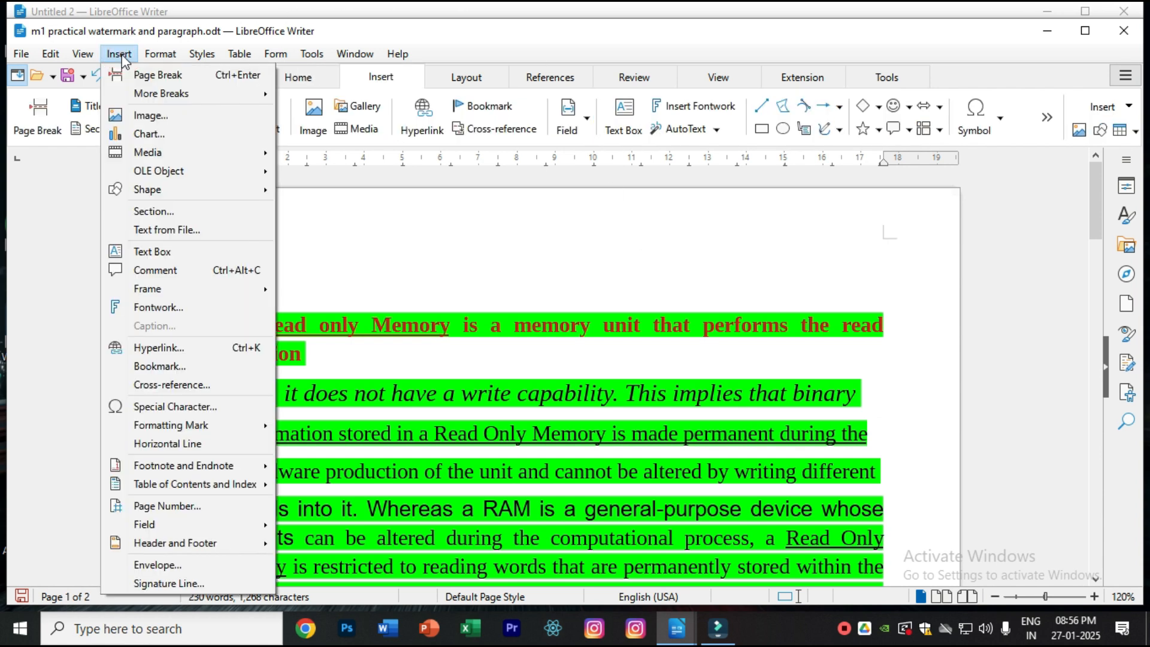
{"action": "mouse_move", "coordinate": [209, 527]}
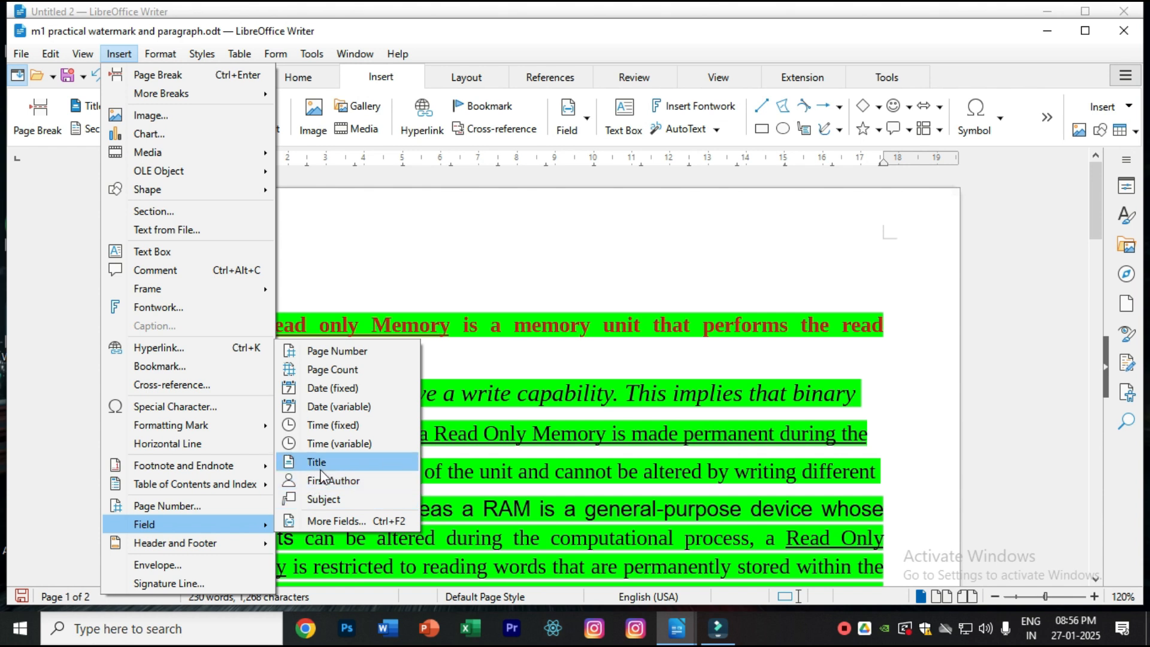
{"action": "left_click", "coordinate": [323, 388]}
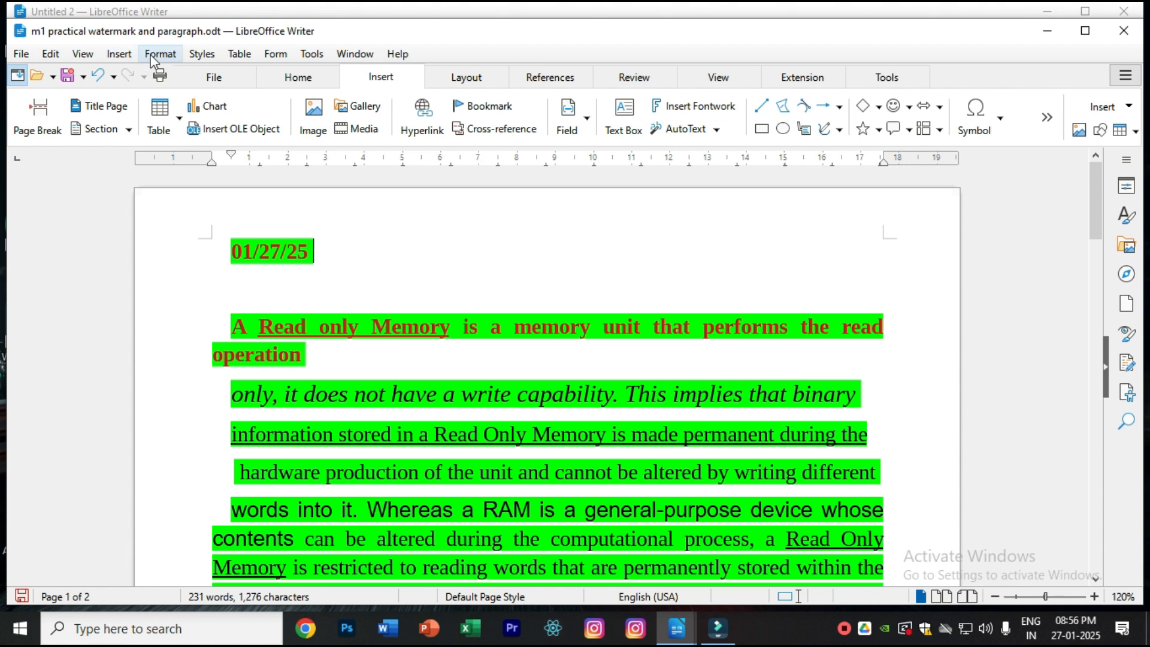
- Insert a variable time field directly after the date at the start of the document
{"action": "left_click", "coordinate": [119, 53]}
{"action": "mouse_move", "coordinate": [146, 524]}
{"action": "left_click", "coordinate": [328, 443]}
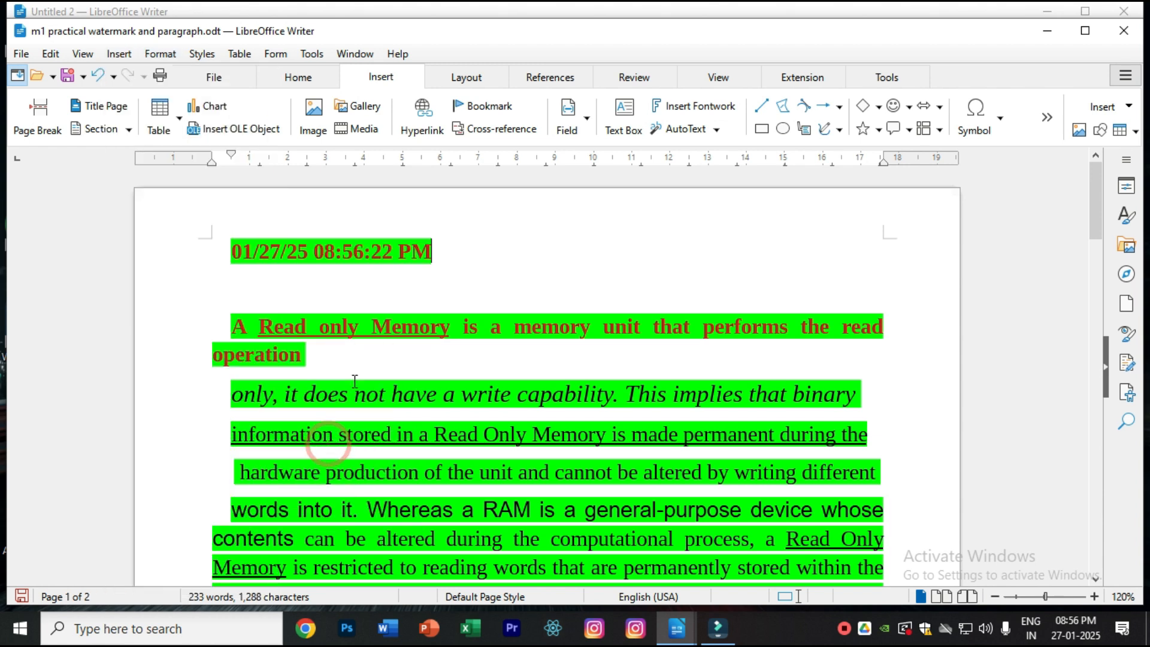
- Review the remaining task instructions and check the formatted lines and the date and time against them
{"action": "scroll", "coordinate": [492, 269], "scroll_direction": "down", "scroll_amount": 10}
{"action": "scroll", "coordinate": [510, 276], "scroll_direction": "down", "scroll_amount": 5}
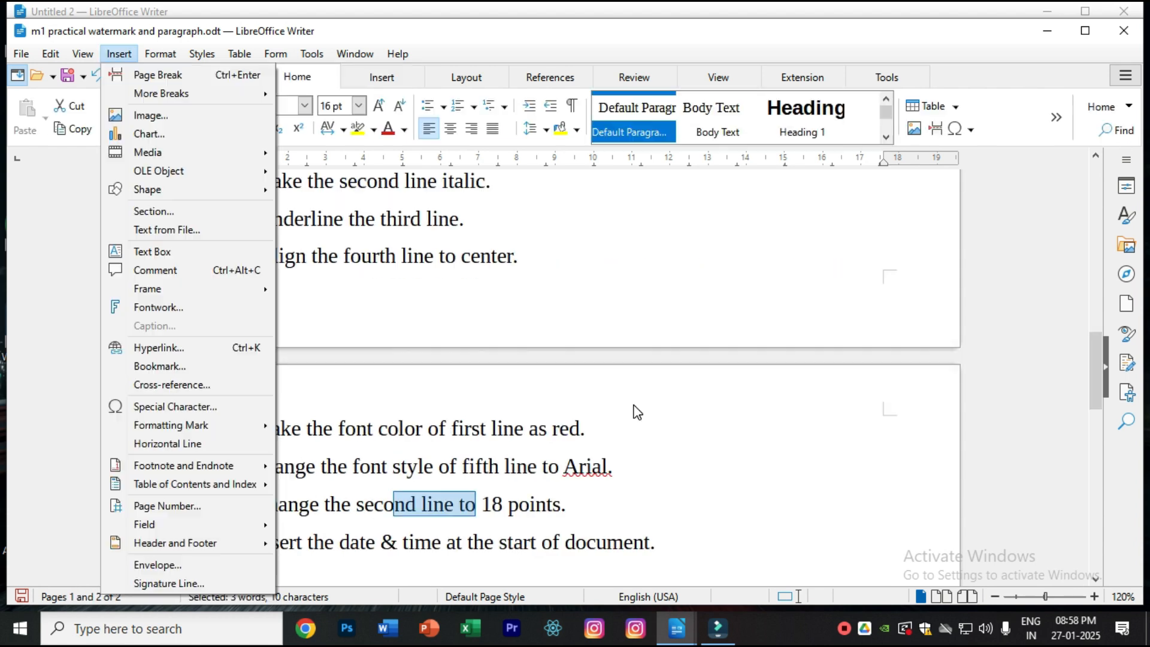
{"action": "left_click", "coordinate": [635, 411]}
{"action": "scroll", "coordinate": [622, 406], "scroll_direction": "down", "scroll_amount": 5}
{"action": "scroll", "coordinate": [622, 406], "scroll_direction": "up", "scroll_amount": 4}
{"action": "scroll", "coordinate": [623, 409], "scroll_direction": "up", "scroll_amount": 15}
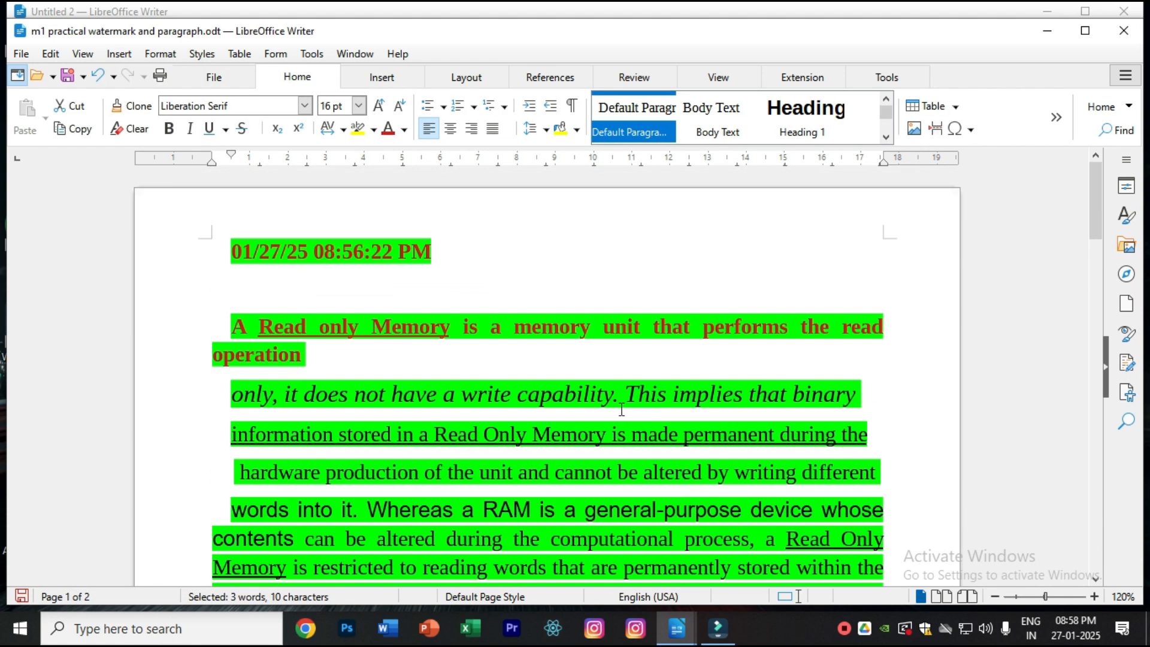
{"action": "scroll", "coordinate": [622, 411], "scroll_direction": "down", "scroll_amount": 5}
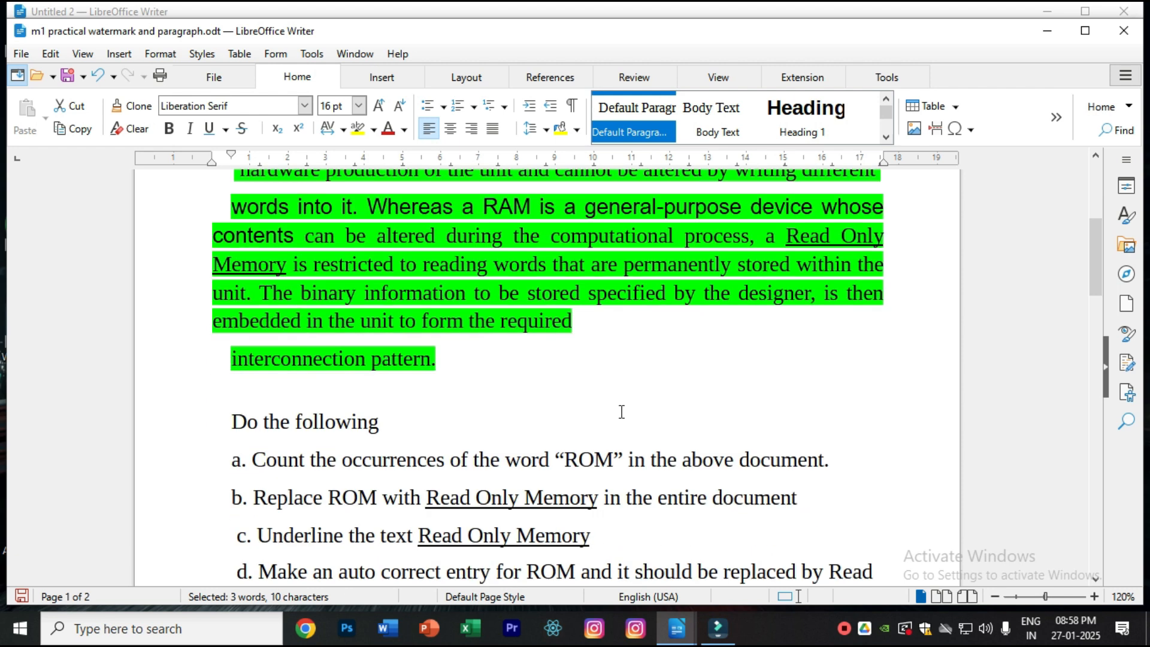
{"action": "scroll", "coordinate": [622, 412], "scroll_direction": "down", "scroll_amount": 3}
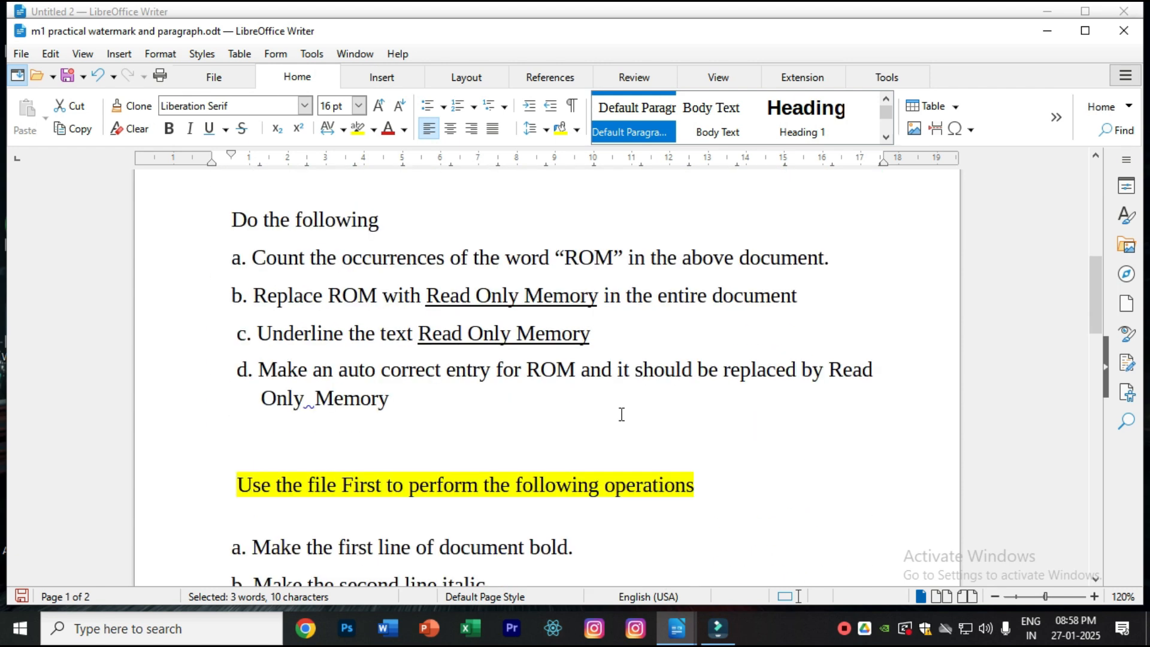